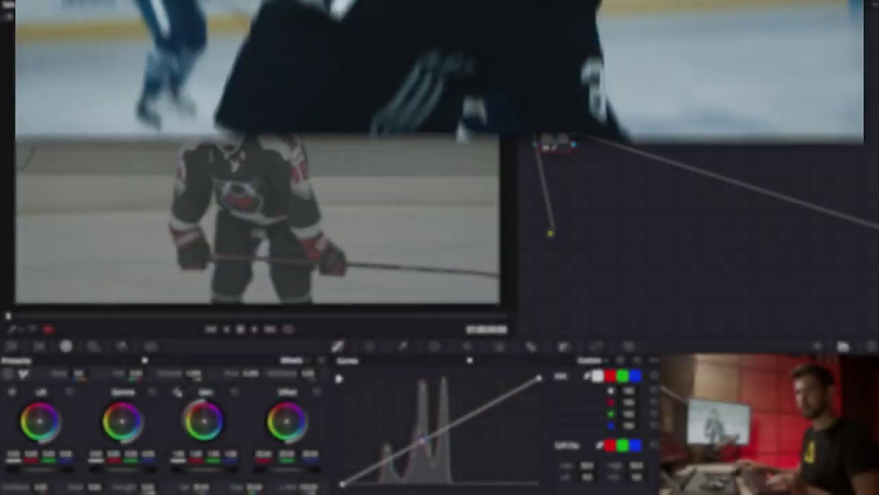
Label the first node Base and add a serial node after it labelled FPE.
text(Base)
key(Return)
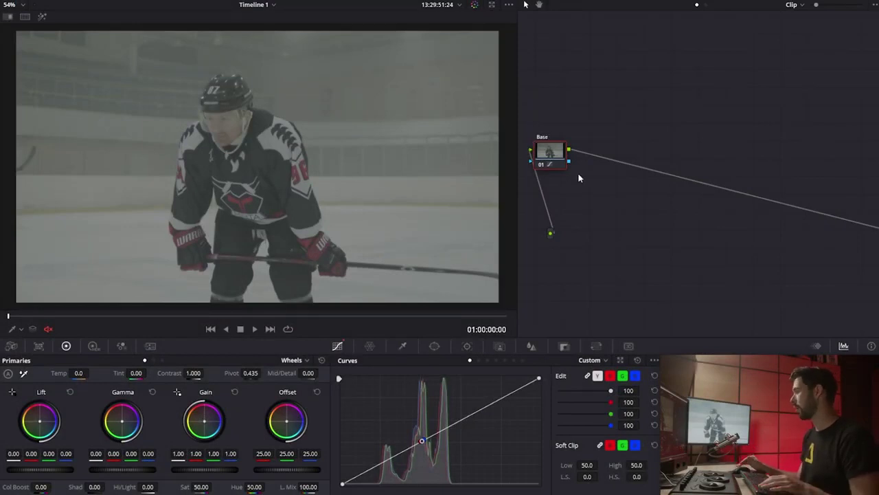
key(alt+s)
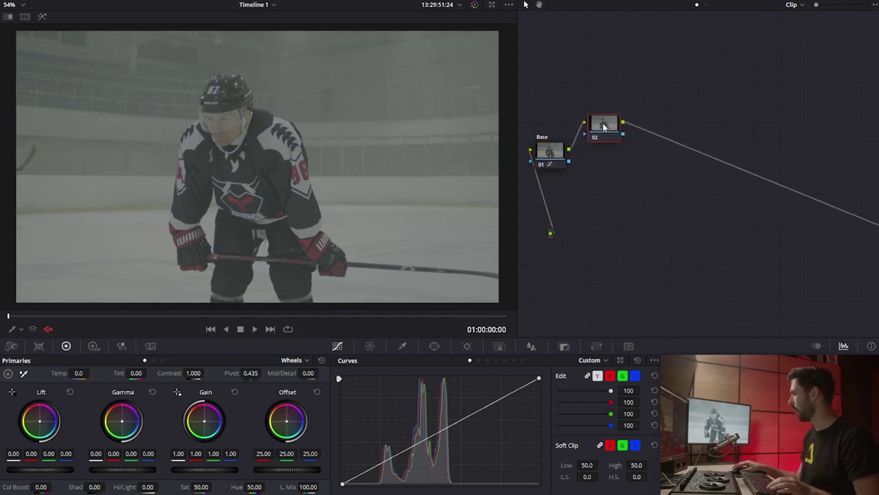
text(FPE)
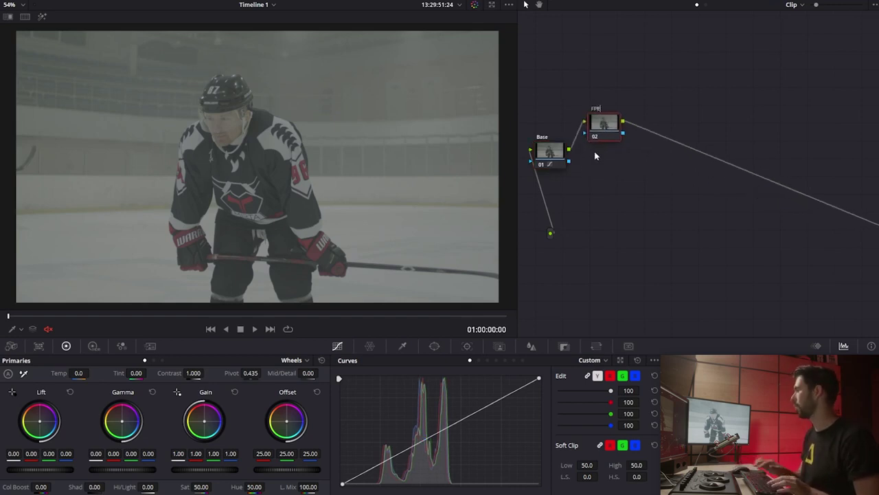
key(Return)
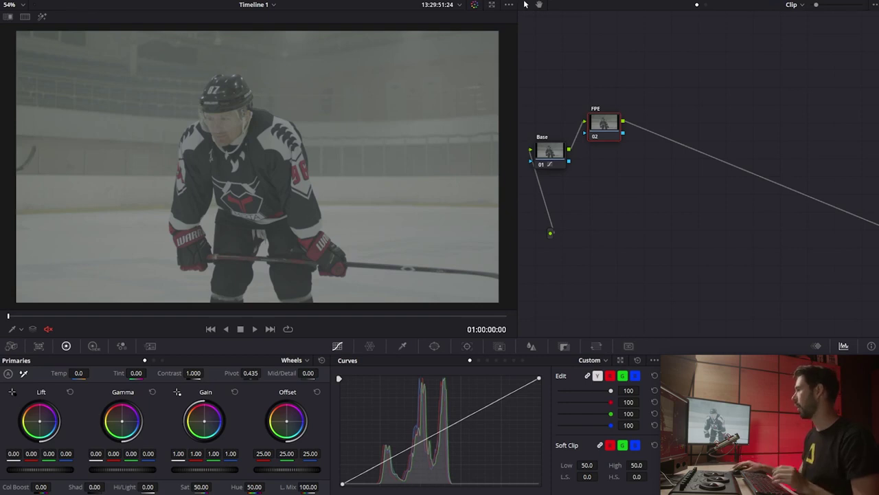
Apply the Rec709 Fujifilm 3513DI D60 LUT from the Film Looks folder to the FPE node and close the LUT browser.
click(57, 1)
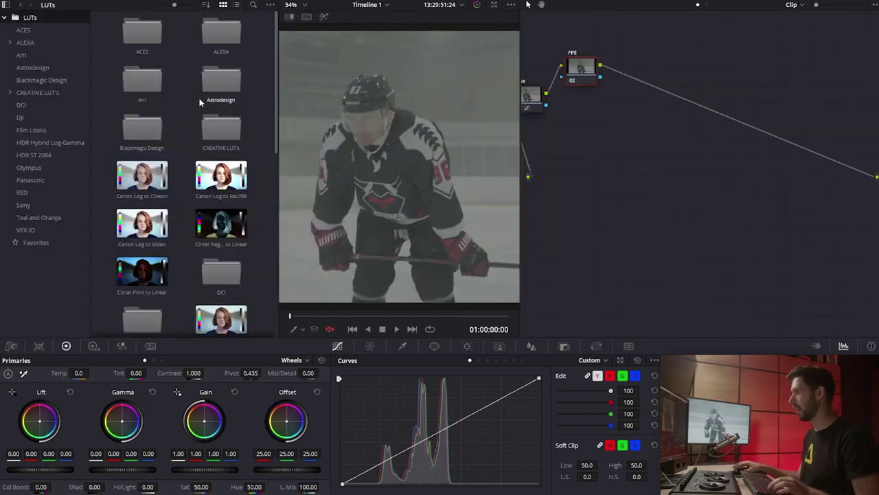
click(49, 130)
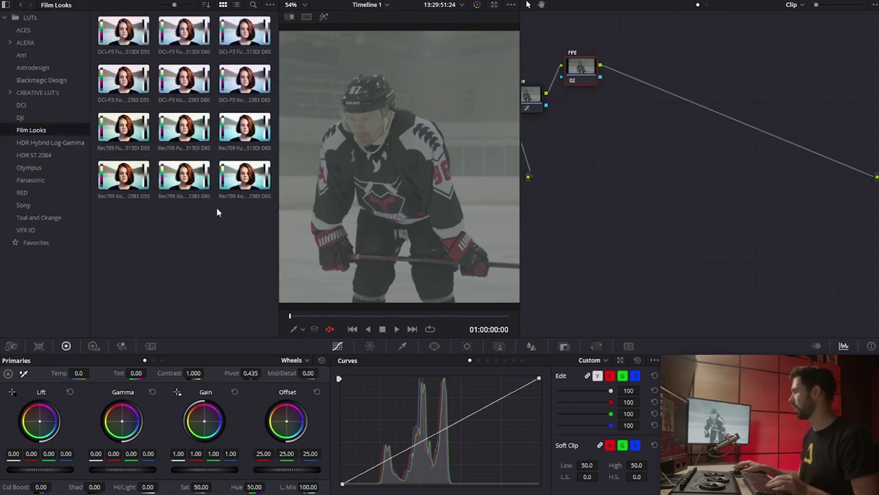
drag(622, 195, 687, 220)
drag(518, 200, 577, 191)
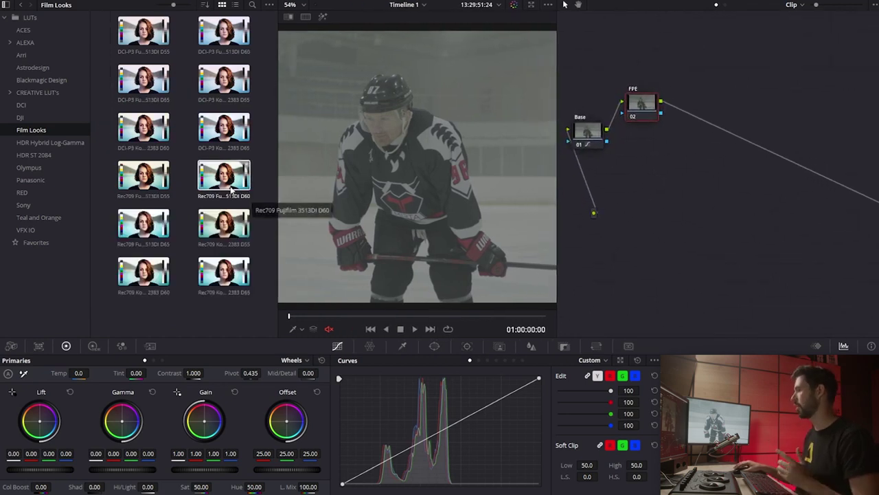
mouse_move(230, 185)
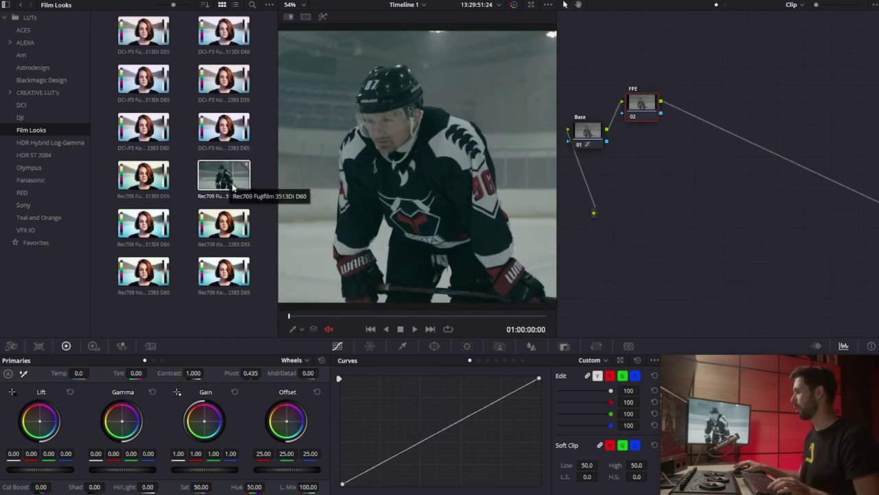
click(232, 184)
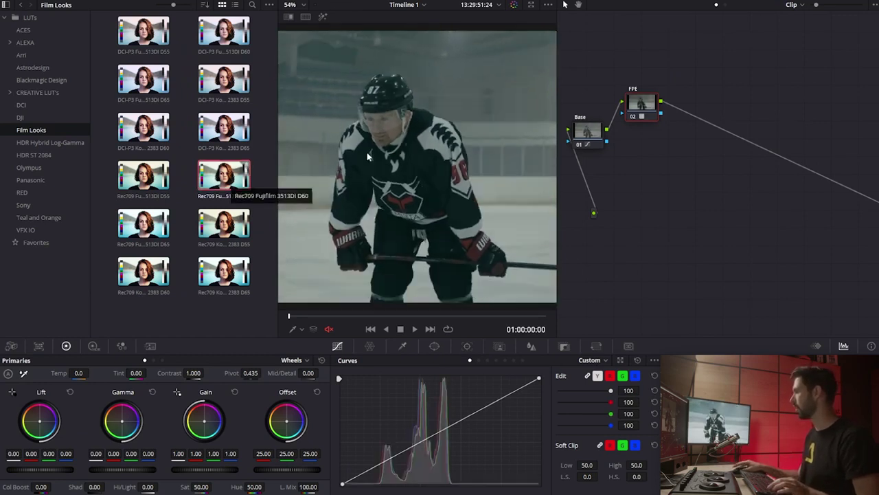
click(74, 4)
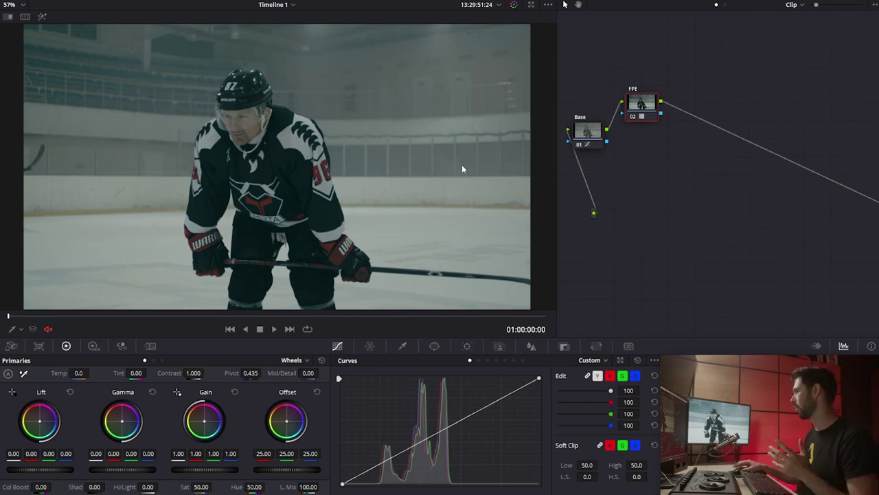
Set the Base node's Lift to -0.01 and Gain to 1.07, and raise the FPE node's saturation to 75.
click(587, 134)
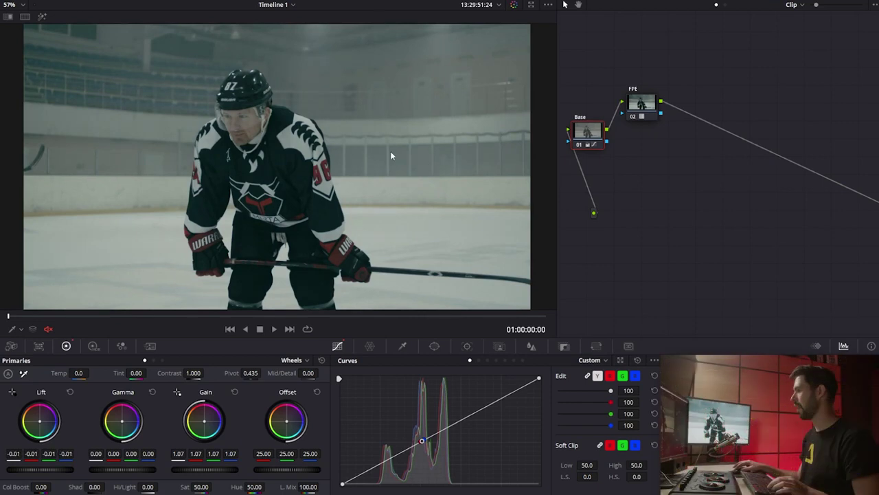
click(640, 104)
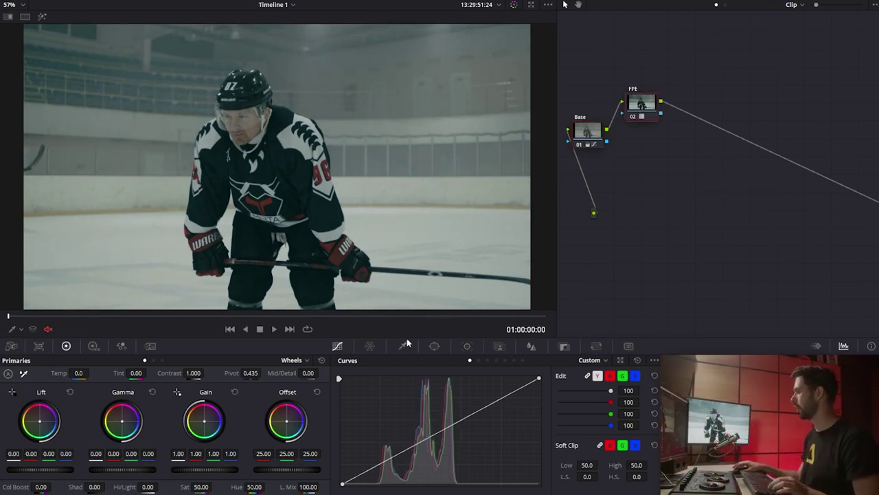
drag(201, 486, 214, 486)
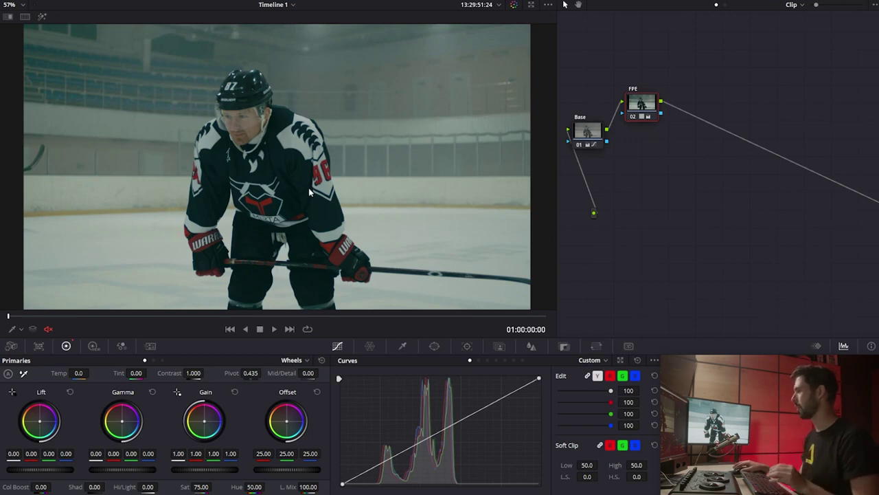
scroll(312, 191, down, 1)
scroll(312, 194, up, 1)
scroll(364, 178, down, 1)
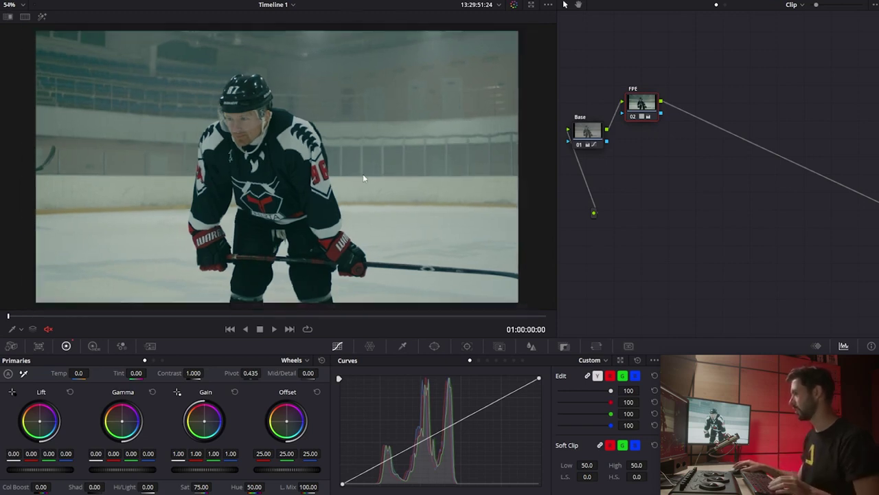
scroll(337, 181, up, 1)
scroll(341, 178, down, 1)
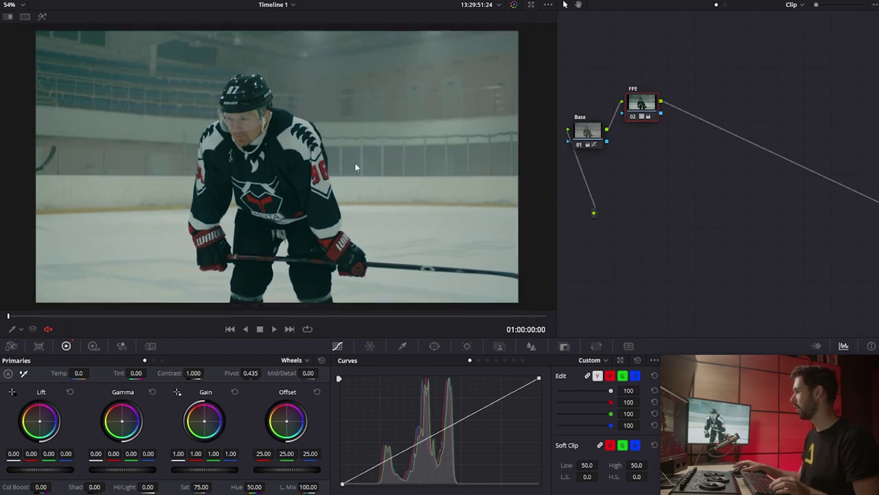
Cool the Base node by setting its temperature to -390 and tint to -4.50.
click(589, 131)
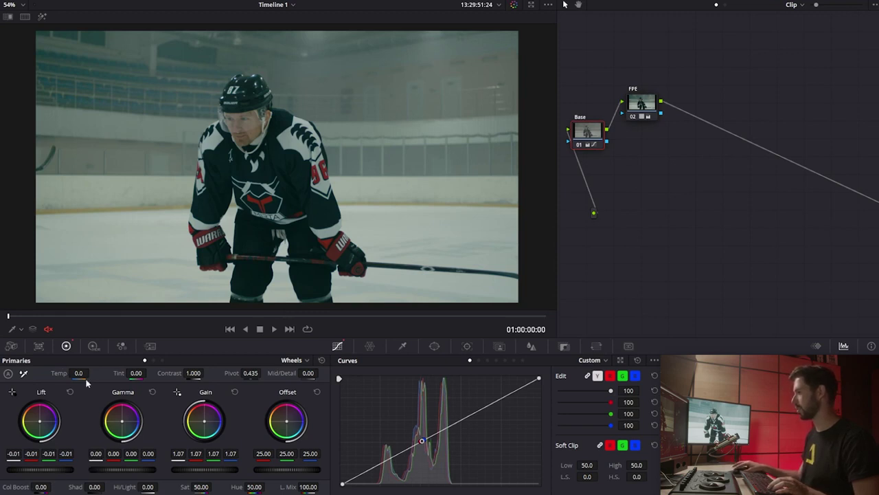
drag(83, 375, 71, 375)
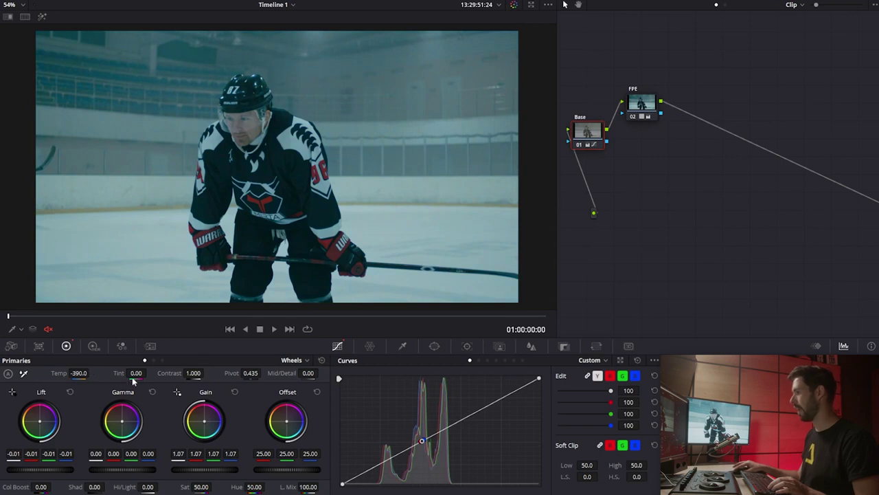
drag(136, 373, 134, 373)
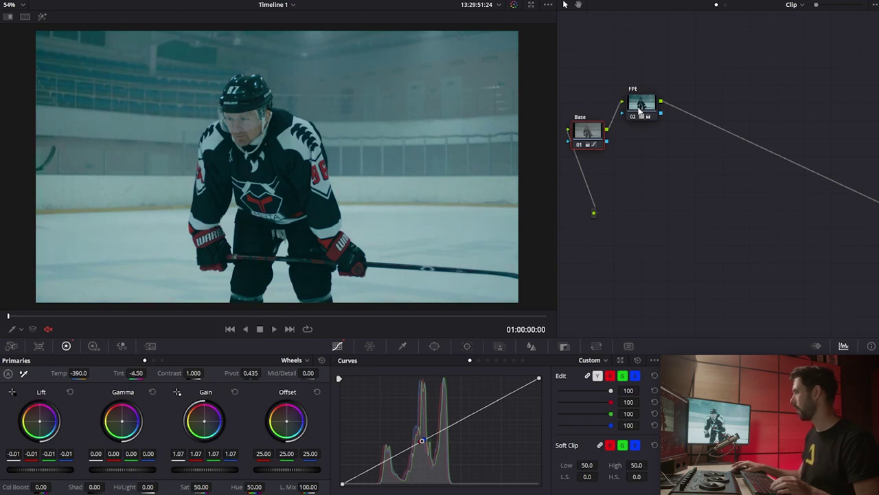
Add a serial node after FPE and label it Primaries.
click(640, 110)
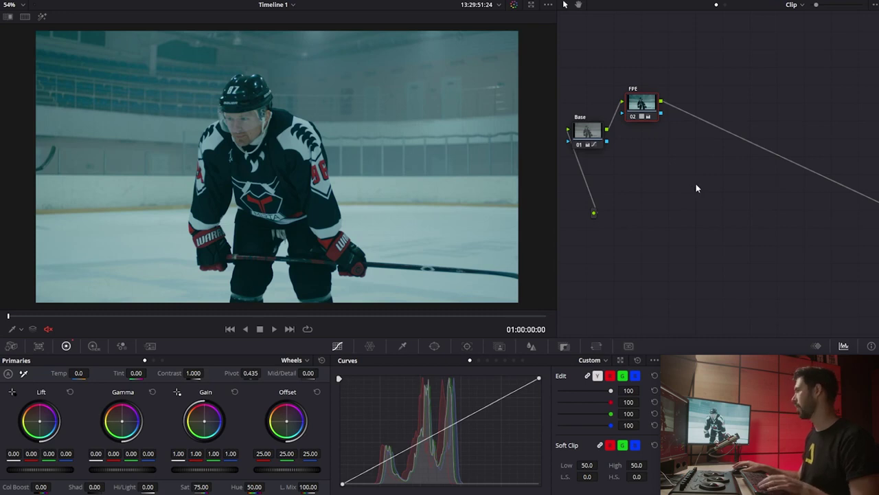
key(alt+s)
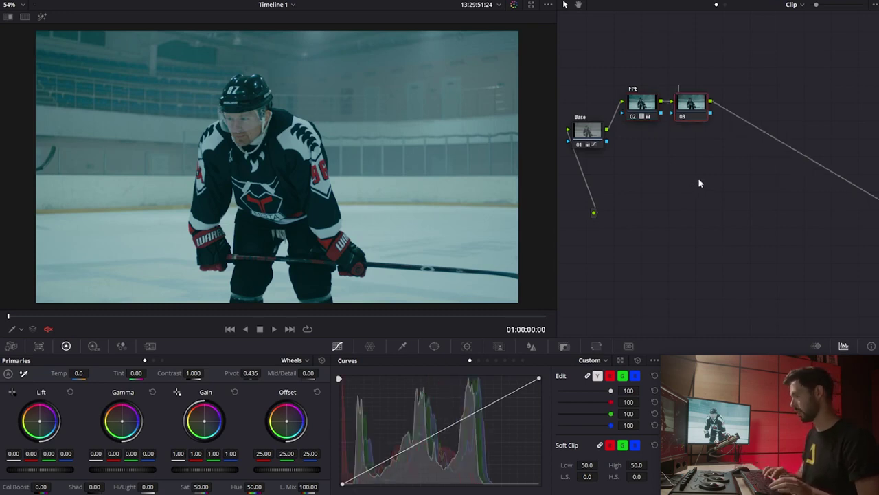
text(Primary)
key(BackSpace)
key(BackSpace)
key(BackSpace)
key(BackSpace)
key(BackSpace)
text(imaries)
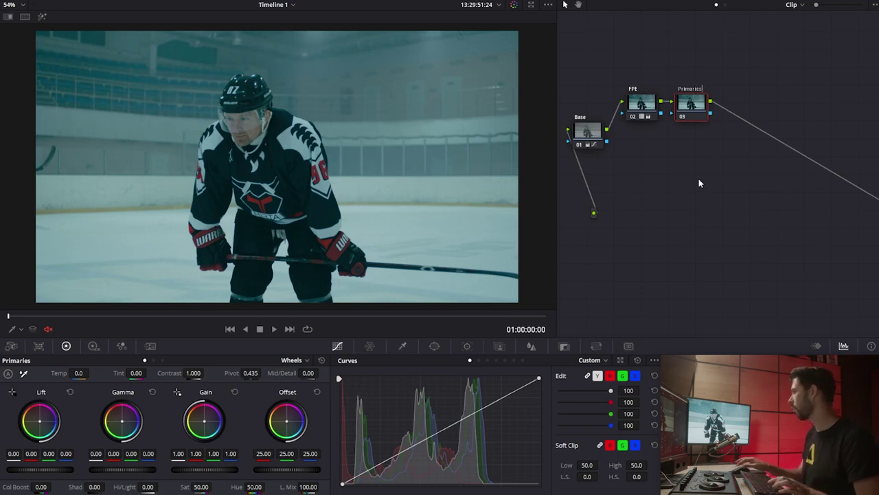
key(Return)
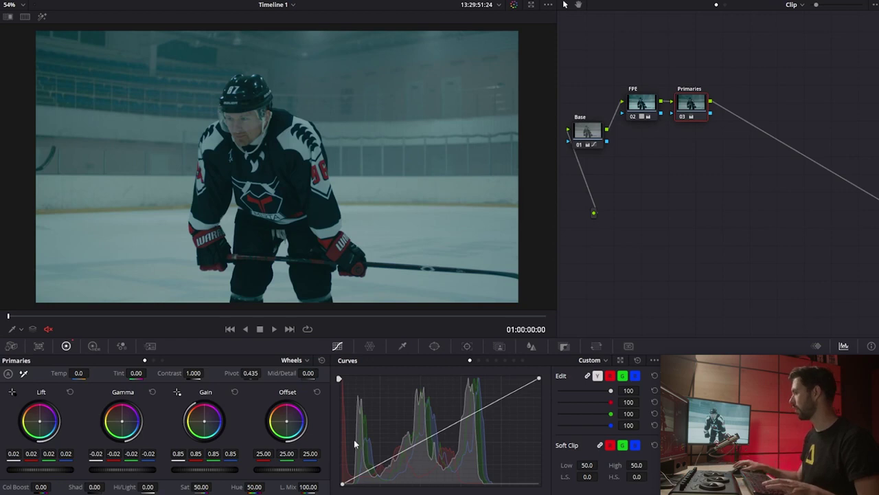
Sample the red jersey logo for the Hue Vs Hue curve and rotate the red hue by -7.20.
click(479, 360)
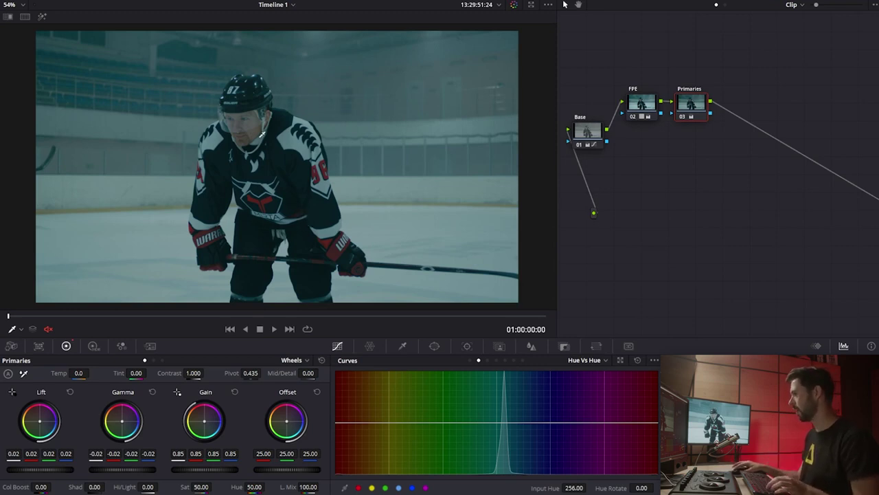
click(255, 198)
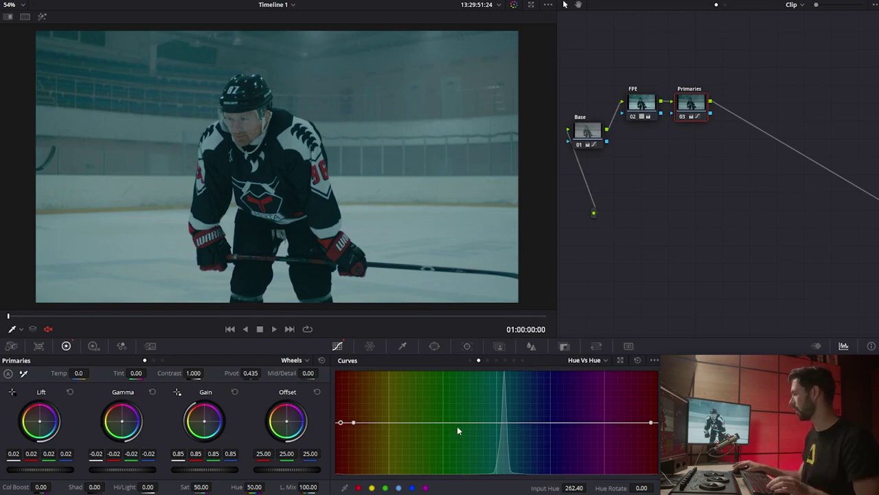
drag(340, 423, 342, 426)
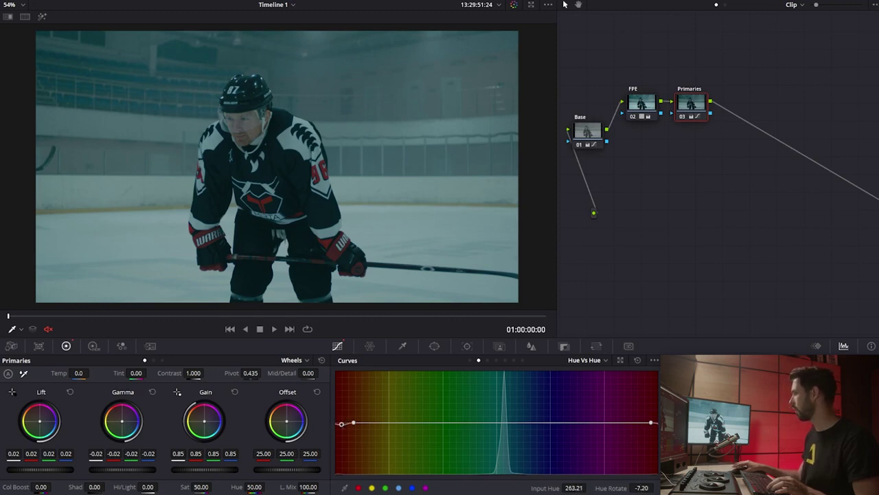
Lower the reds to a Lum Gain of 0.53 on the Hue Vs Lum curve and compare the Primaries node off and on.
click(585, 362)
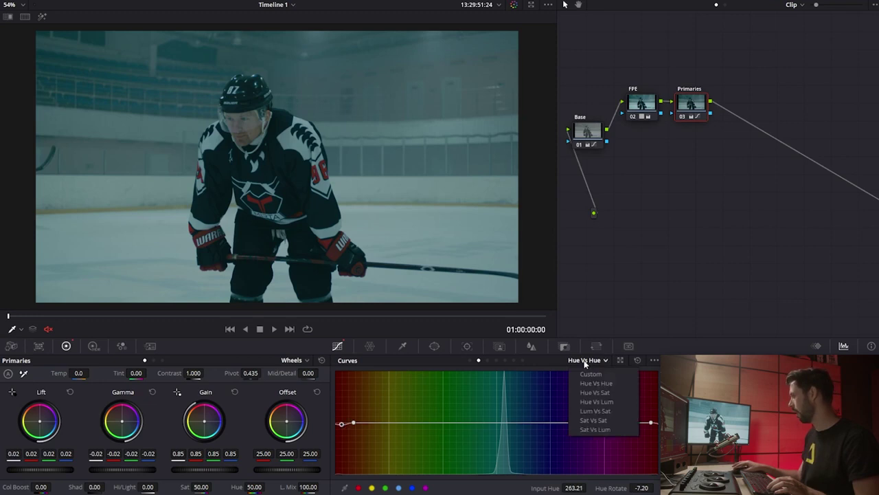
click(598, 401)
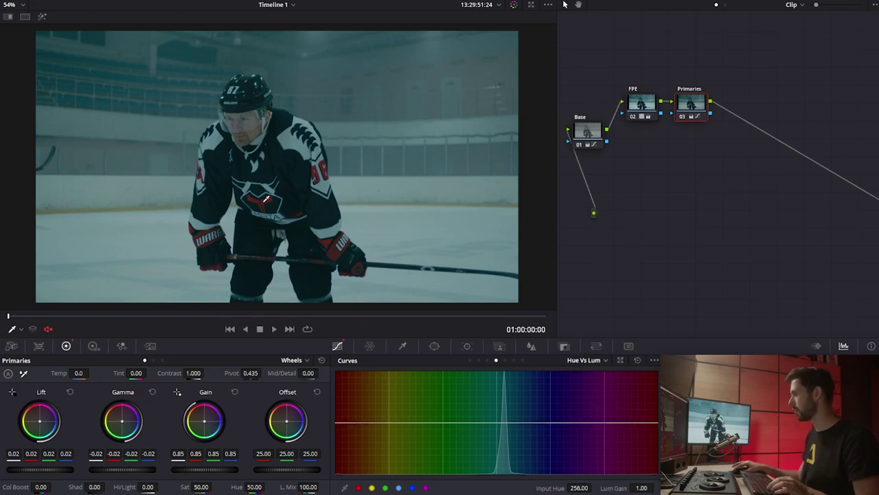
drag(342, 422, 356, 450)
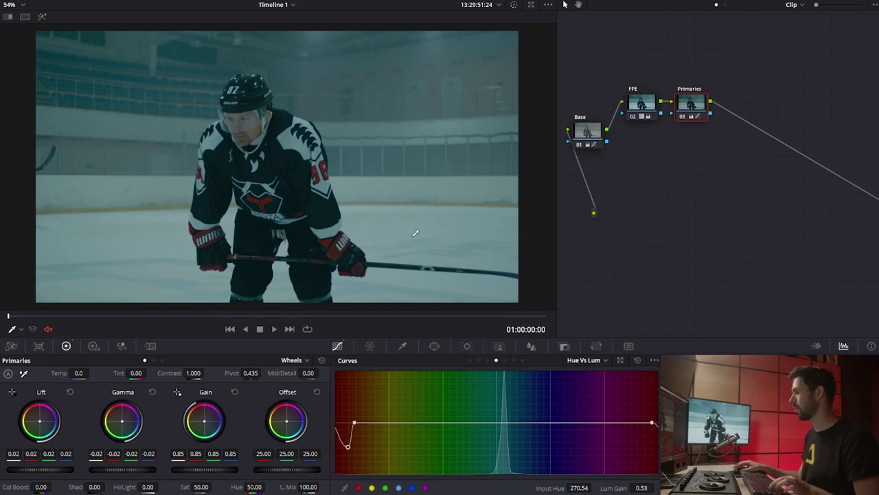
key(ctrl+d)
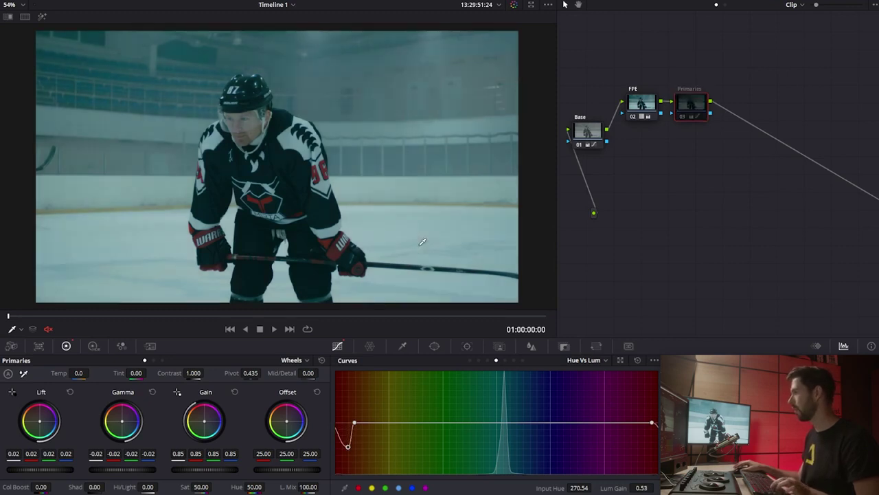
key(ctrl+d)
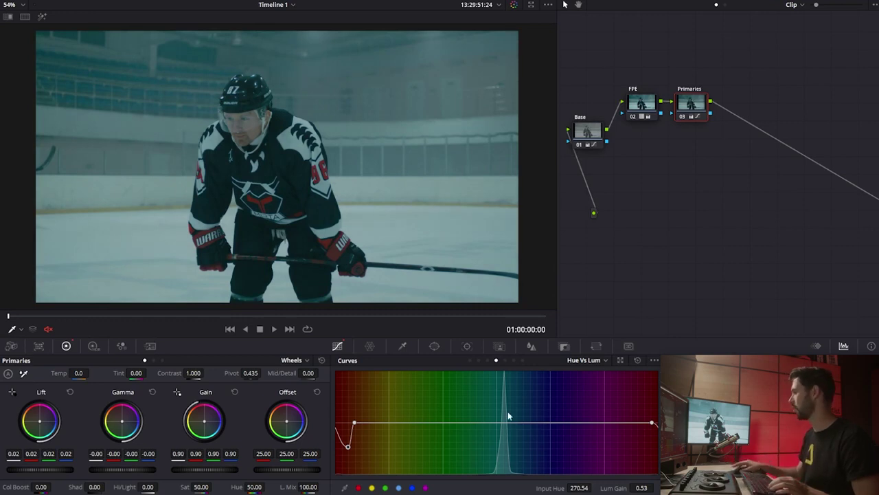
Shape the Primaries node's custom curve into a gentle S by lowering the shadows point and raising the highlights point.
click(594, 364)
click(590, 373)
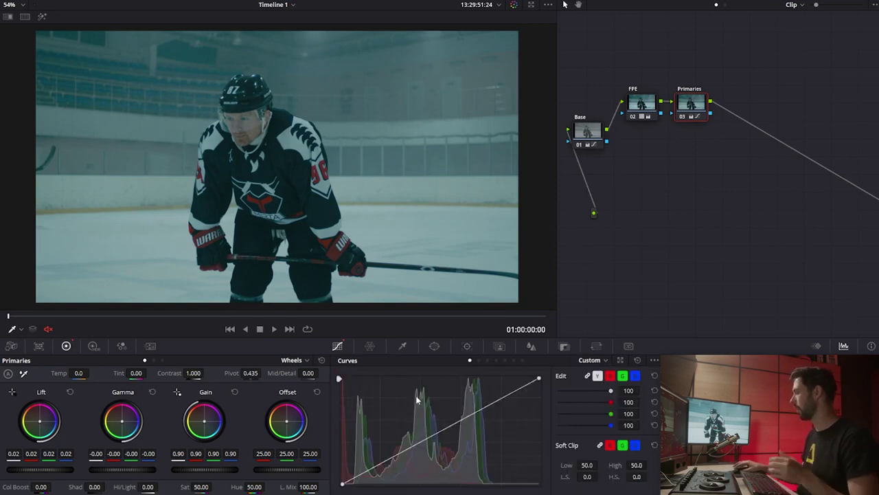
drag(492, 405, 488, 399)
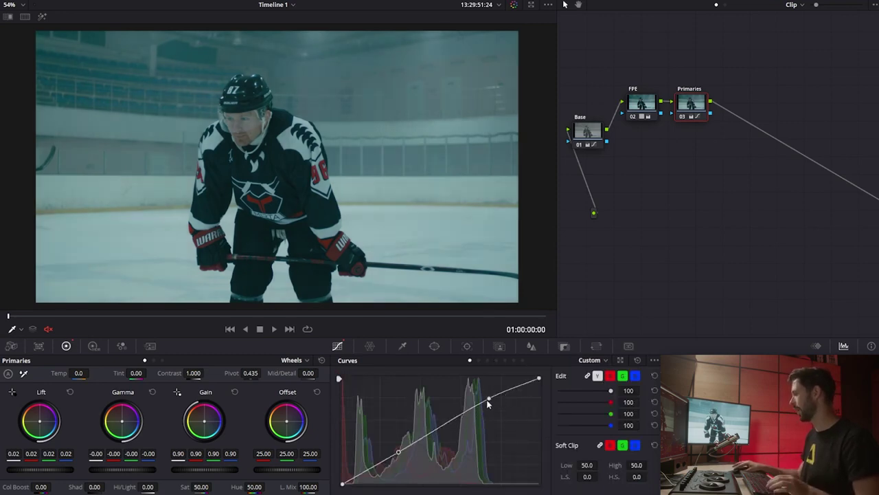
click(399, 453)
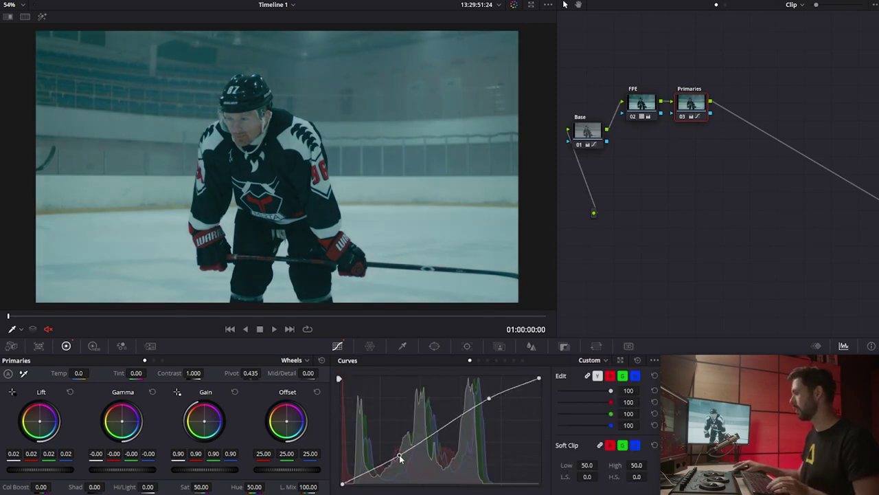
drag(398, 455, 403, 457)
drag(488, 399, 487, 396)
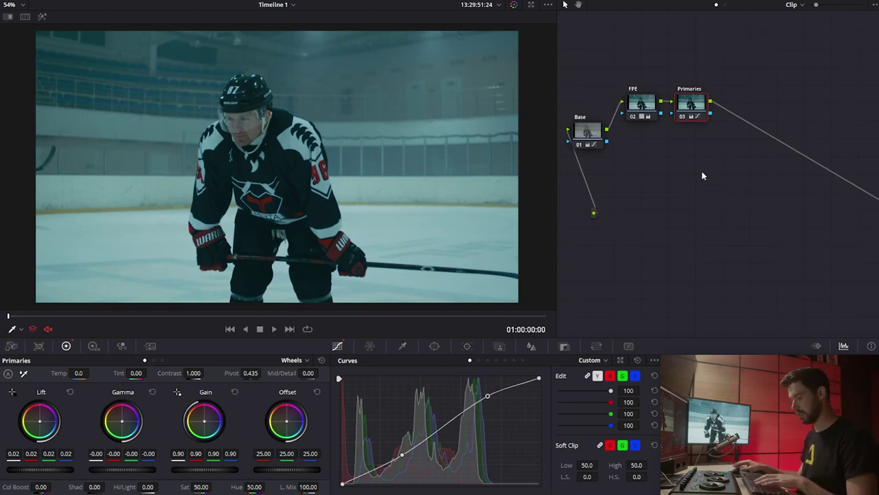
Add a serial node after Primaries with a wide oval circle window around the player's head and torso, Soft 1 at 14.30.
key(alt+p)
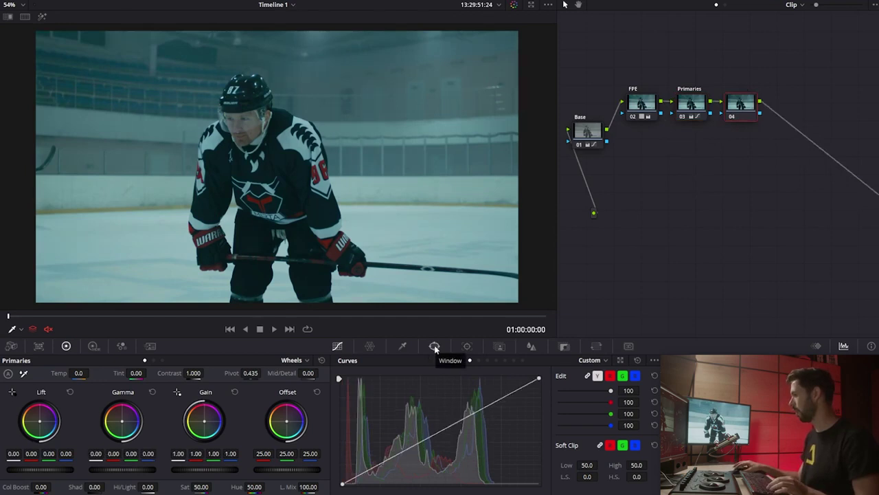
click(434, 348)
click(351, 420)
drag(288, 187, 266, 162)
drag(328, 141, 333, 143)
drag(341, 143, 392, 151)
drag(268, 159, 268, 158)
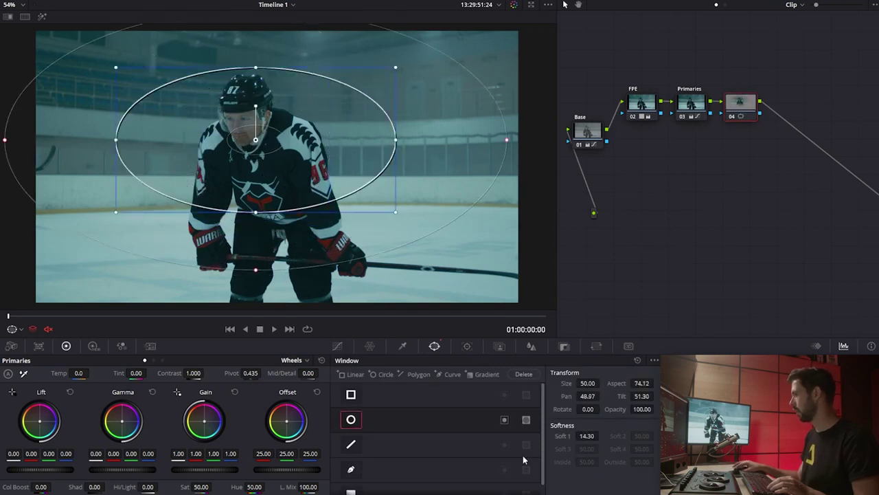
Darken the new node by adding a lower-midtone point to its custom curve and pulling it slightly down.
click(337, 346)
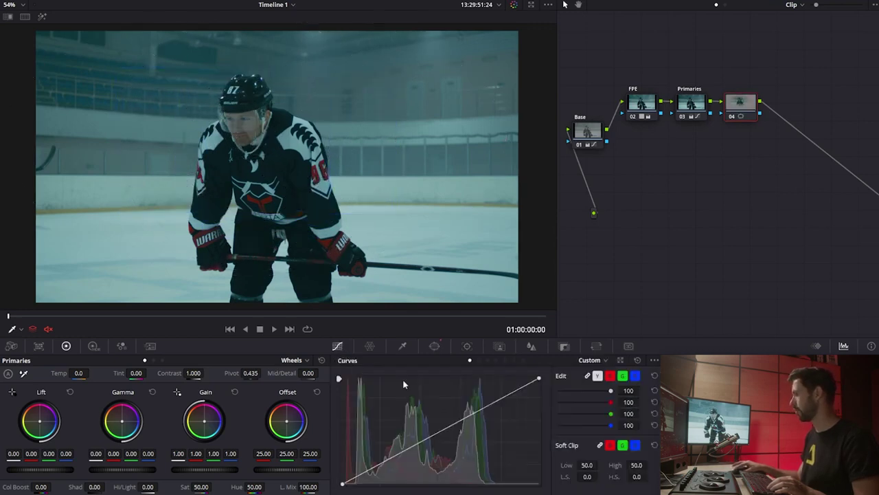
click(413, 452)
drag(413, 451, 417, 452)
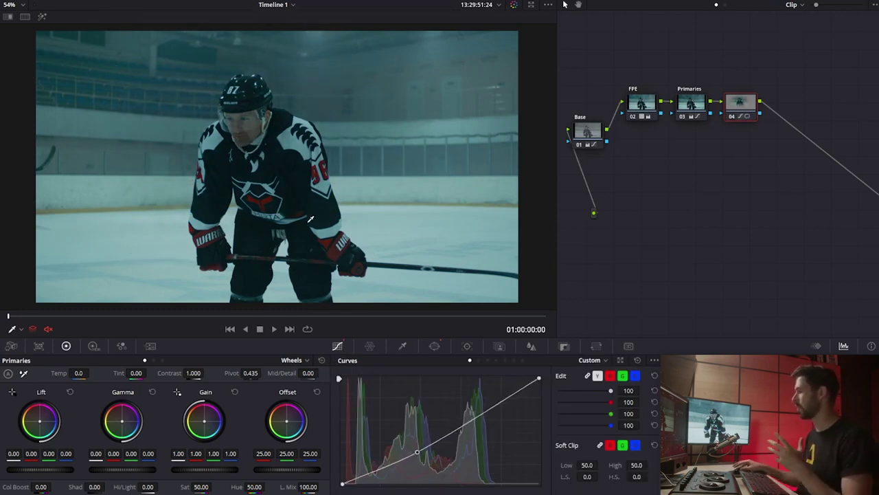
Invert the circle window so the darkening affects the area around the player, and compare node 04 off and on.
click(435, 346)
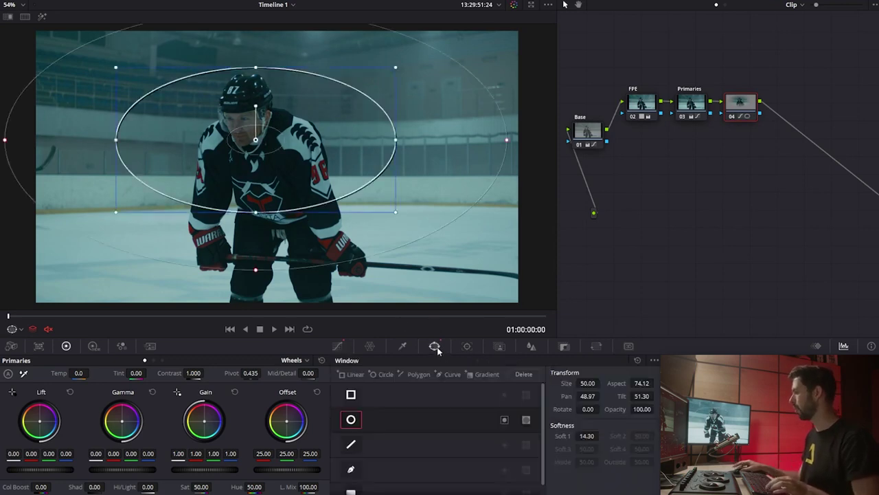
click(504, 420)
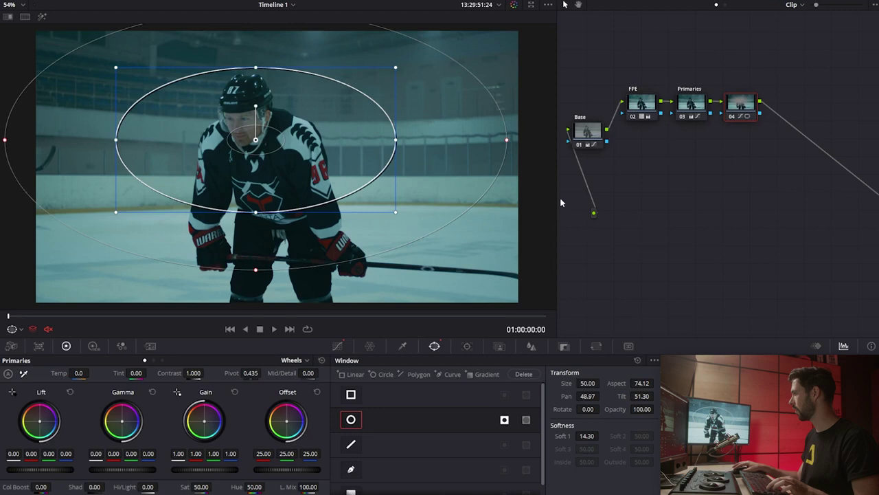
key(ctrl+d)
key(ctrl+d)
key(ctrl+d)
key(ctrl+d)
key(ctrl+d)
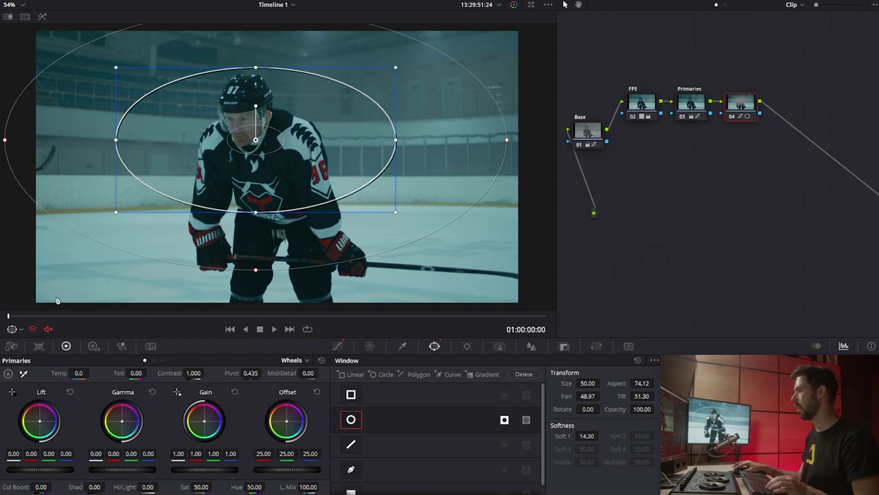
Track the circle window forward from the first frame through the whole clip, and return to the first frame.
mouse_move(8, 318)
mouse_down()
mouse_move(418, 318)
mouse_move(8, 317)
mouse_up()
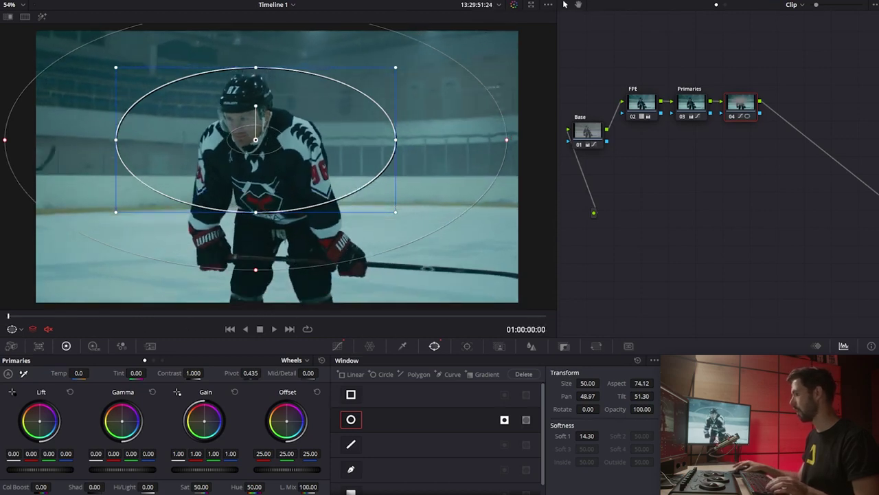
click(470, 347)
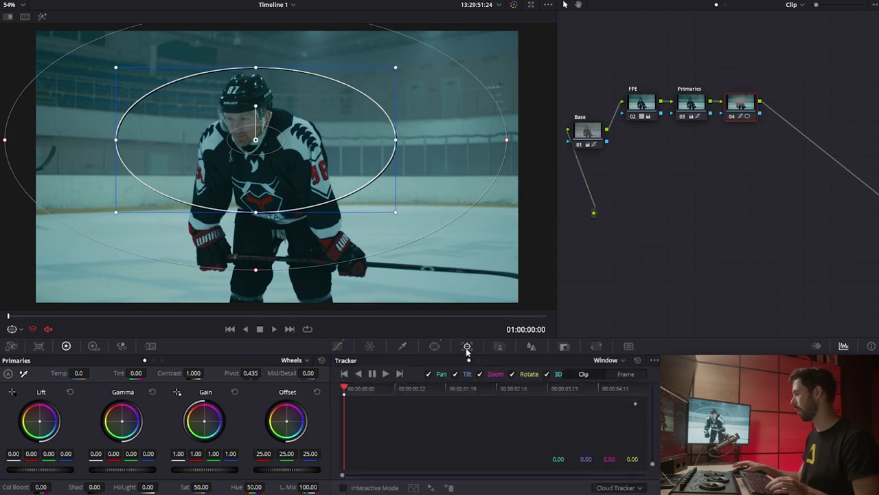
click(386, 374)
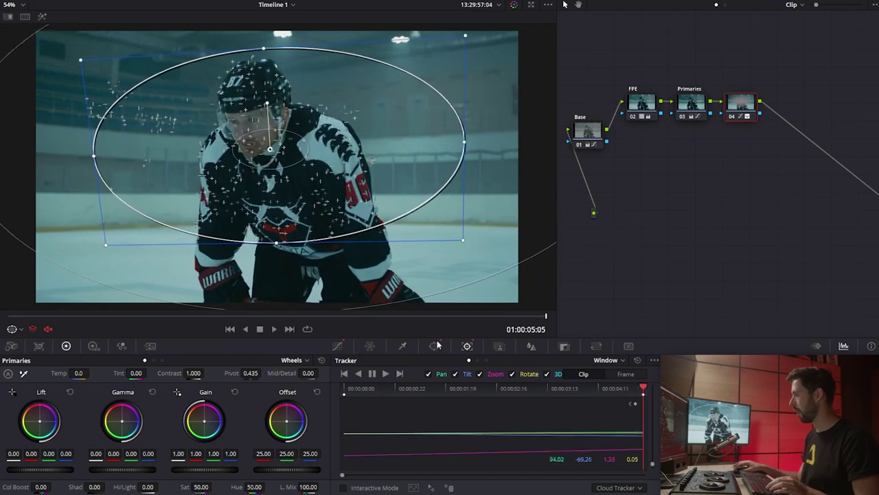
drag(514, 319, 8, 326)
Hide the window outline in the viewer and label node 04 as Vignette.
key(shift+grave)
text(V)
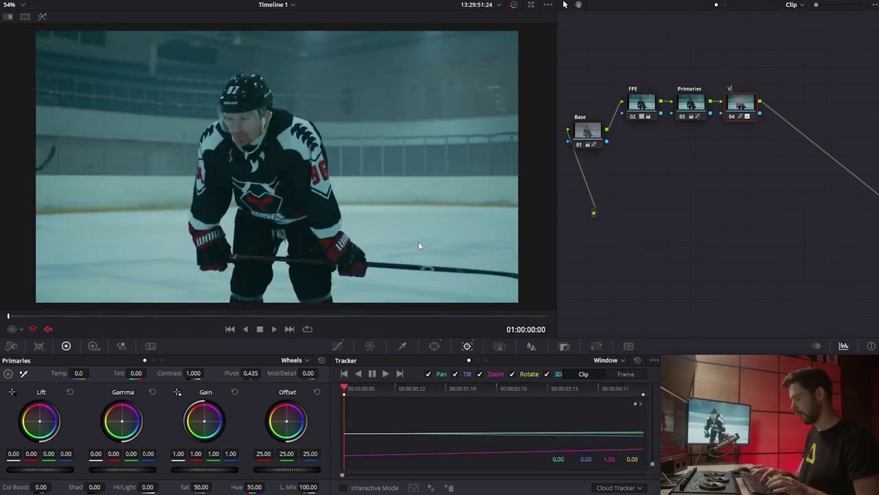
text(ignette)
key(Return)
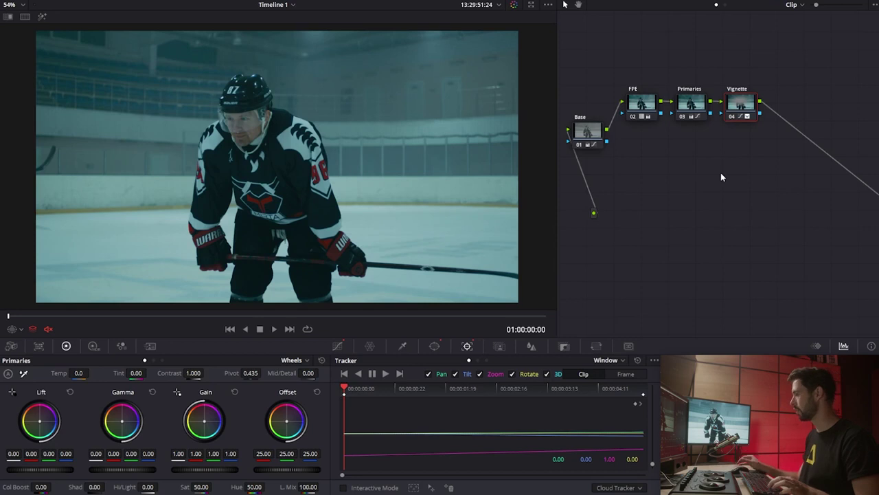
Compare the full grade with the bypassed image, and check the Vignette node off and on.
key(shift+d)
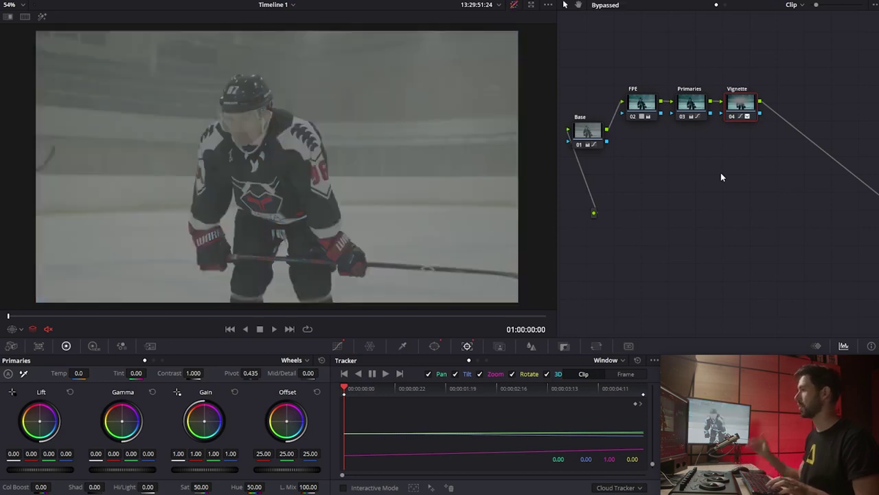
key(shift+d)
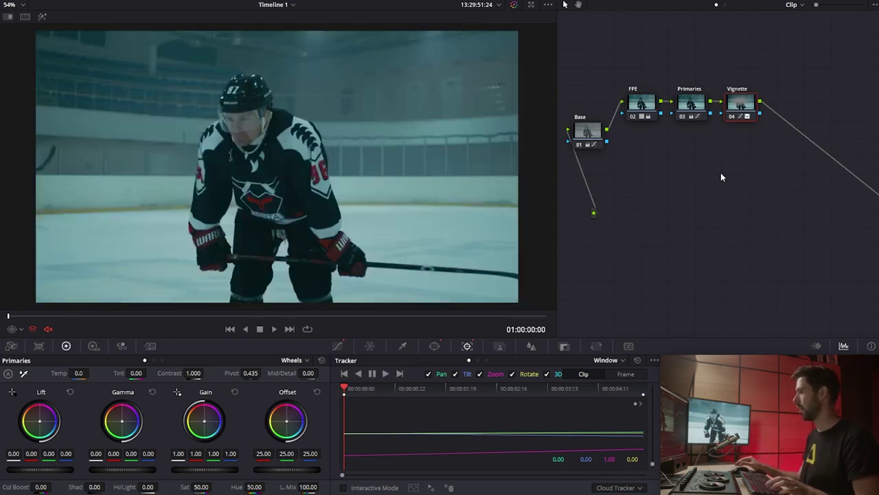
key(shift+d)
key(shift+d)
key(shift+d)
key(shift+d)
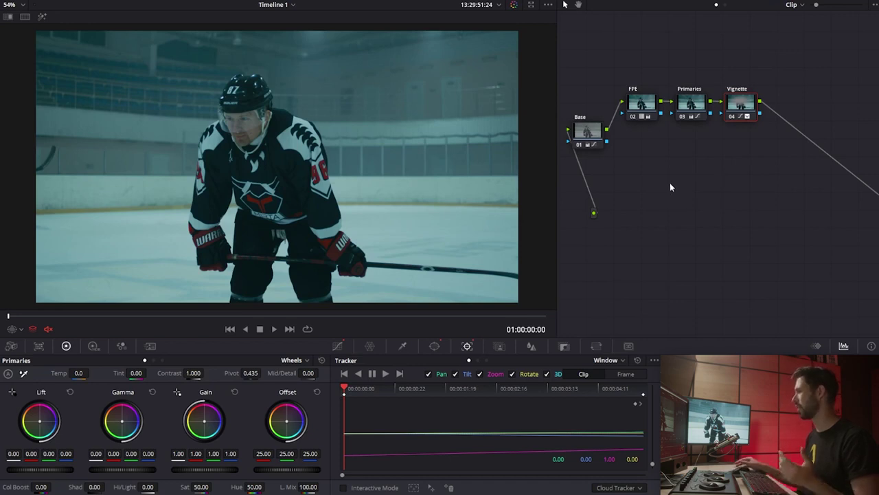
key(ctrl+d)
key(ctrl+d)
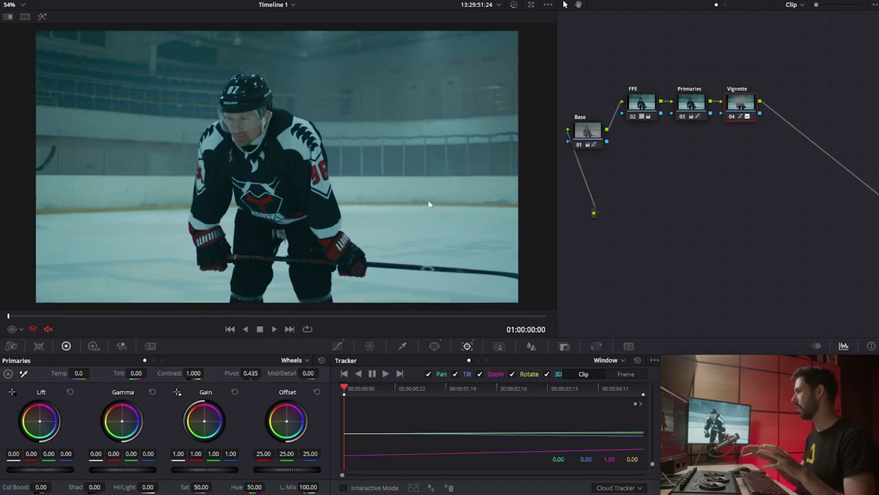
scroll(432, 204, down, 1)
scroll(386, 217, up, 1)
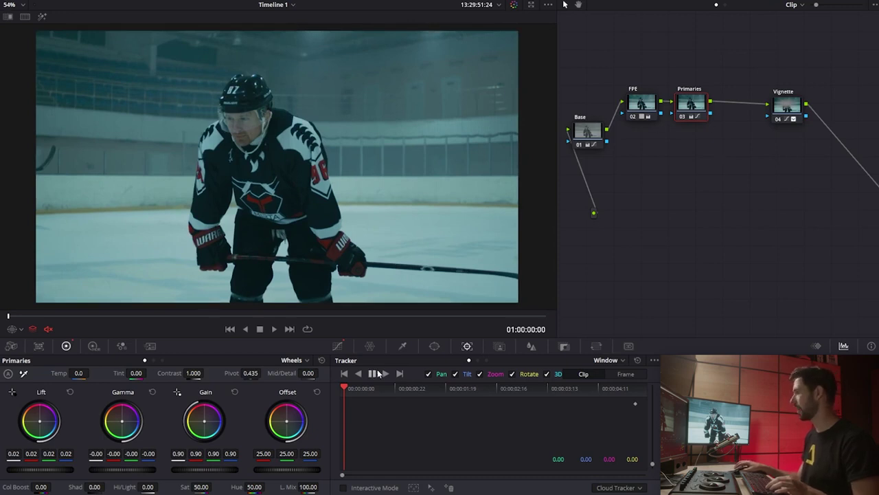
Sample the teal ice for the Primaries node's Hue Vs Hue curve and rotate that hue by -2.40.
click(337, 346)
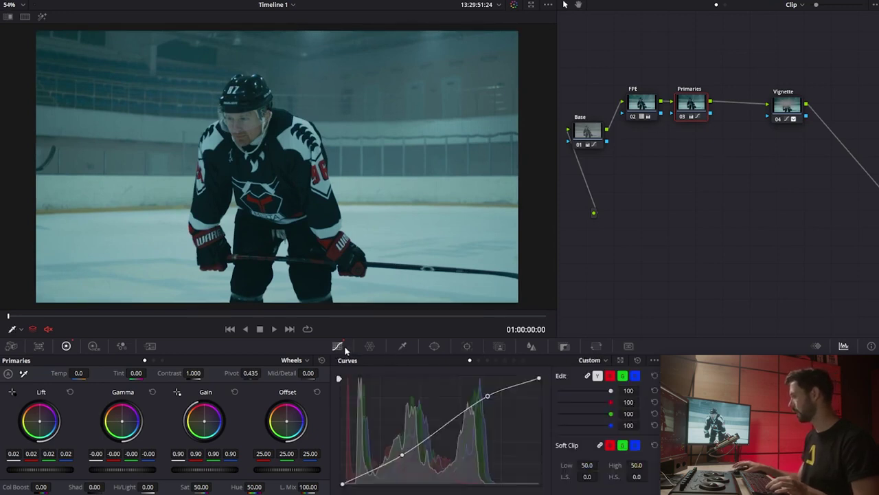
click(481, 360)
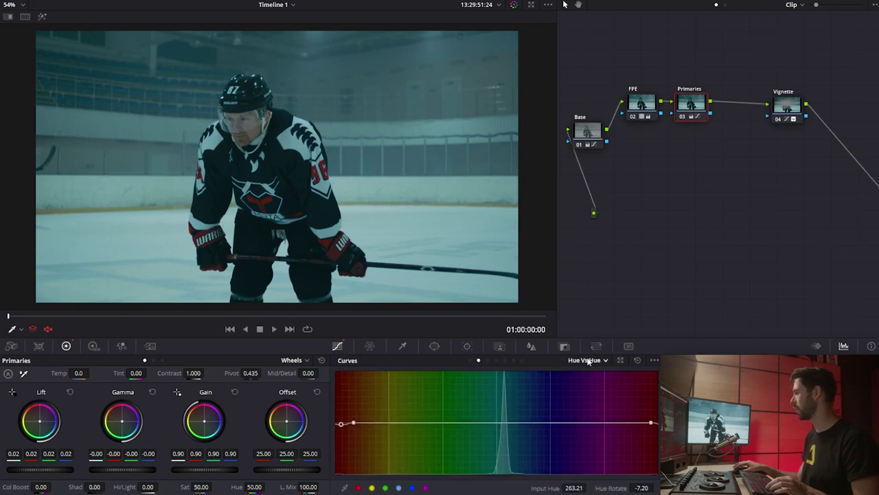
click(382, 294)
drag(504, 423, 503, 426)
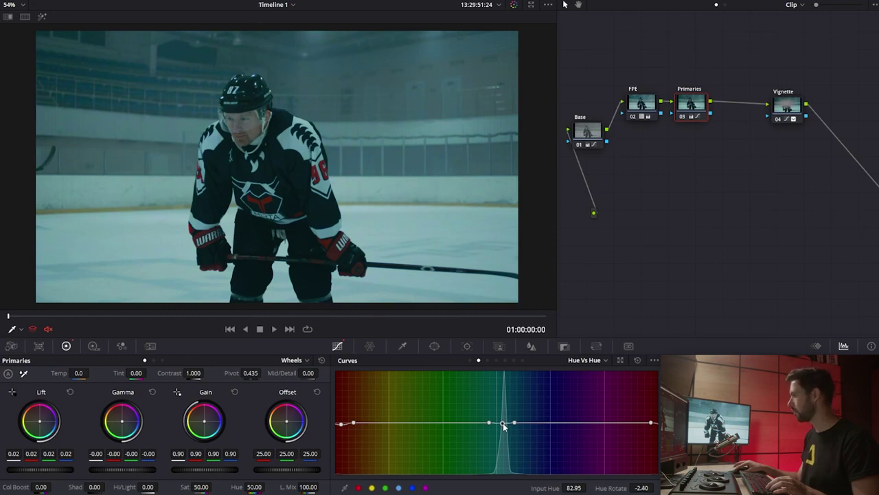
Sample the teal background for the Hue Vs Sat curve, lower its saturation to 0.94, and compare the Primaries node off and on.
click(589, 360)
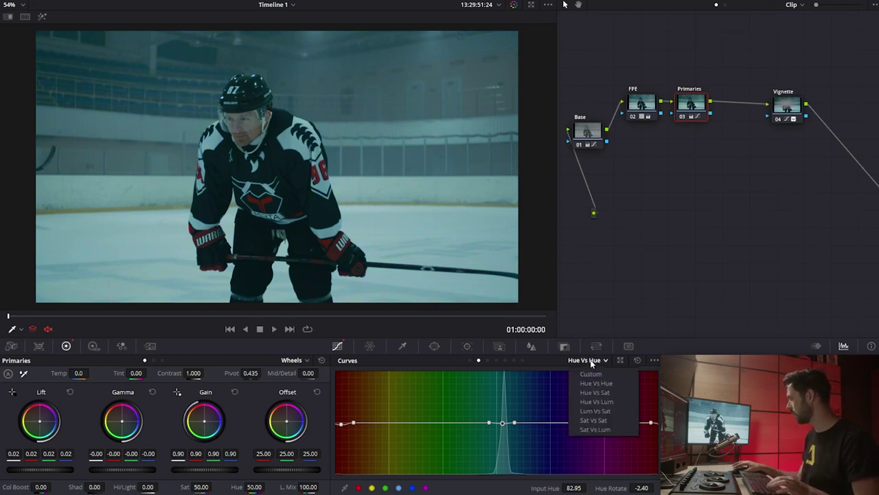
click(607, 392)
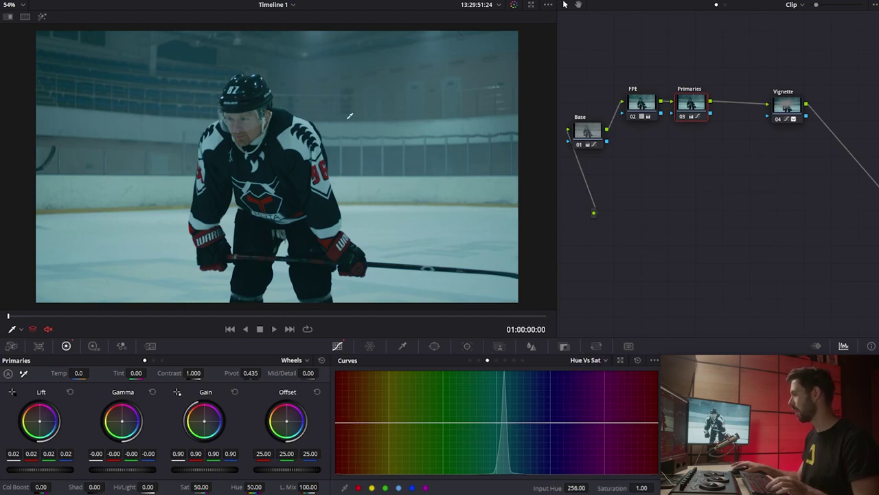
click(193, 131)
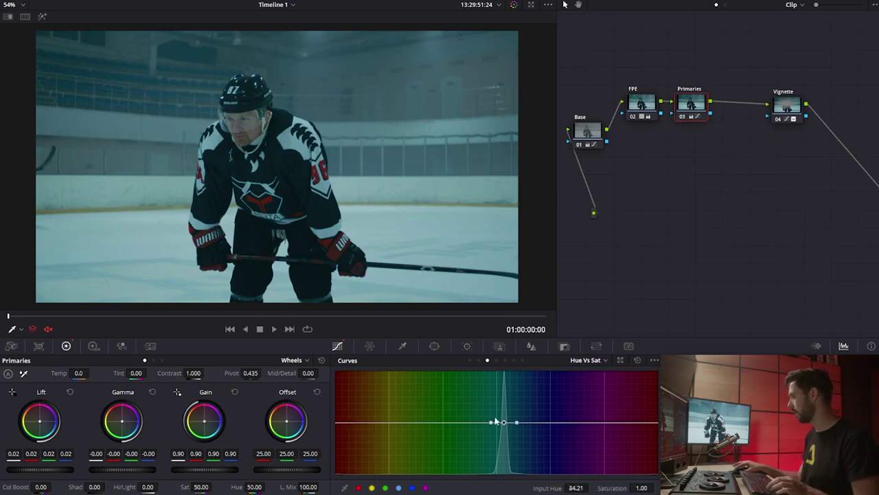
mouse_move(505, 426)
mouse_down()
mouse_move(510, 465)
mouse_move(504, 426)
mouse_up()
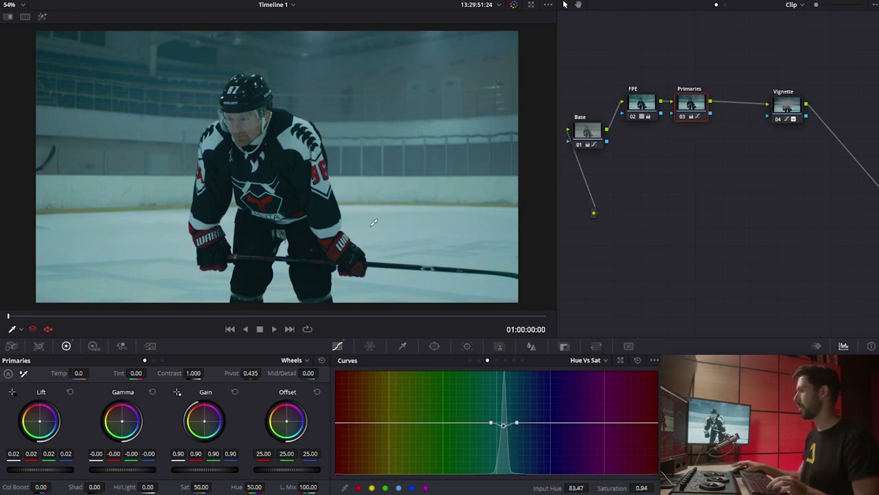
key(ctrl+d)
key(ctrl+d)
key(ctrl+d)
key(ctrl+d)
key(ctrl+d)
key(ctrl+d)
Add a serial node between Primaries and Vignette and label it Grain.
key(alt+s)
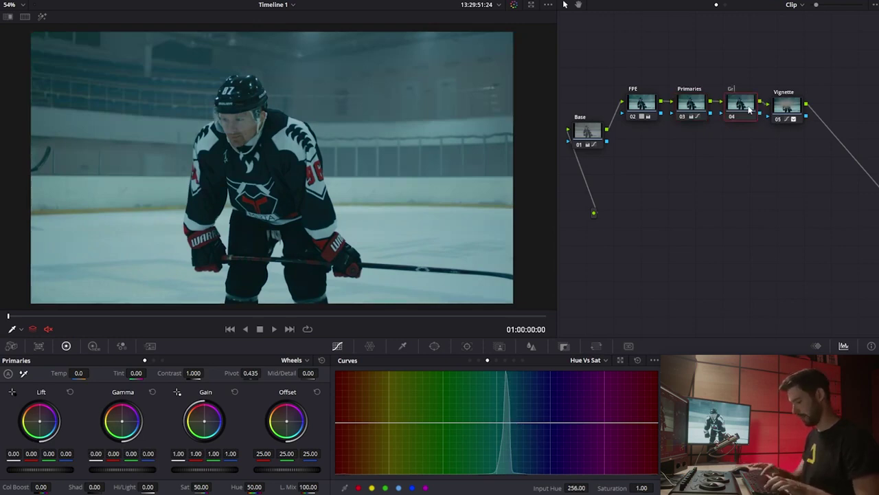
text(ain)
key(Return)
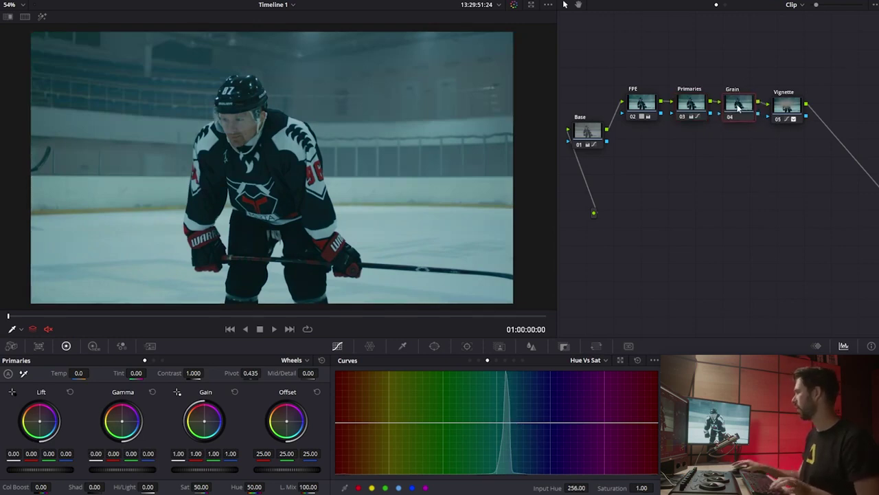
Search the effects library for grain and apply the Film Grain effect to the Grain node.
click(810, 1)
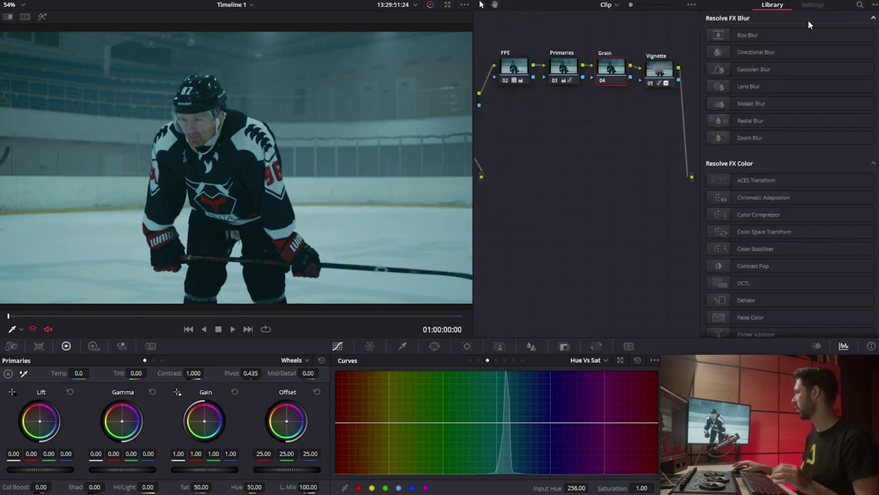
click(859, 6)
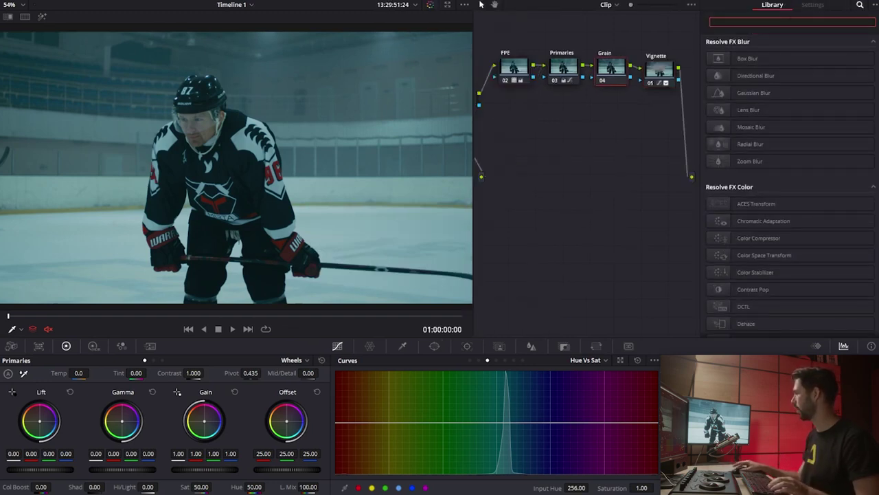
text(gra)
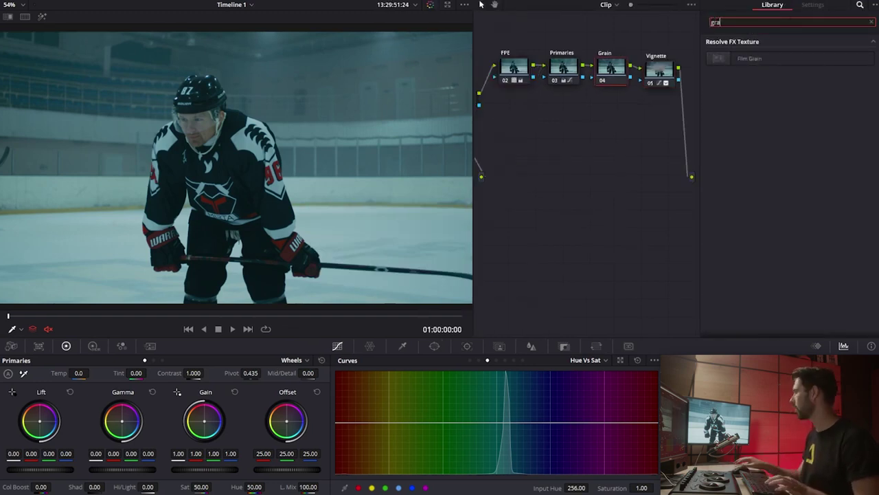
drag(765, 60, 611, 67)
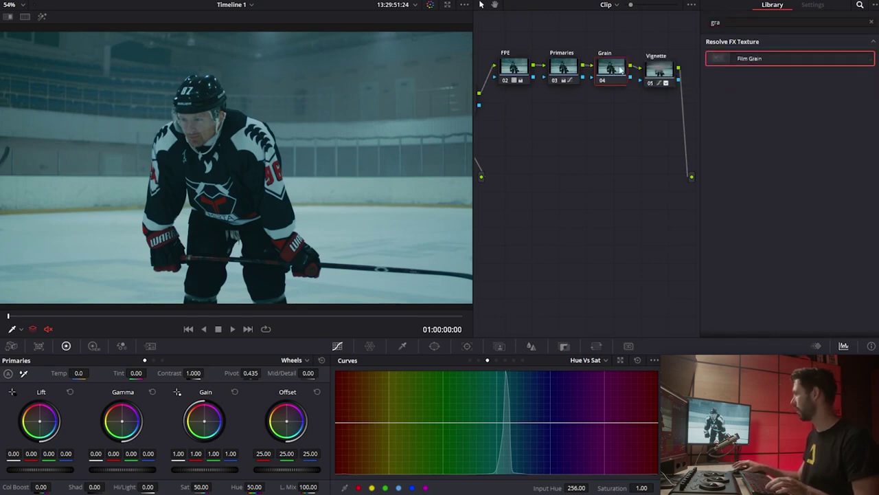
Choose the 16mm 500T film grain preset and compare the Grain node off and on in close-up.
click(804, 55)
scroll(808, 139, down, 3)
click(809, 128)
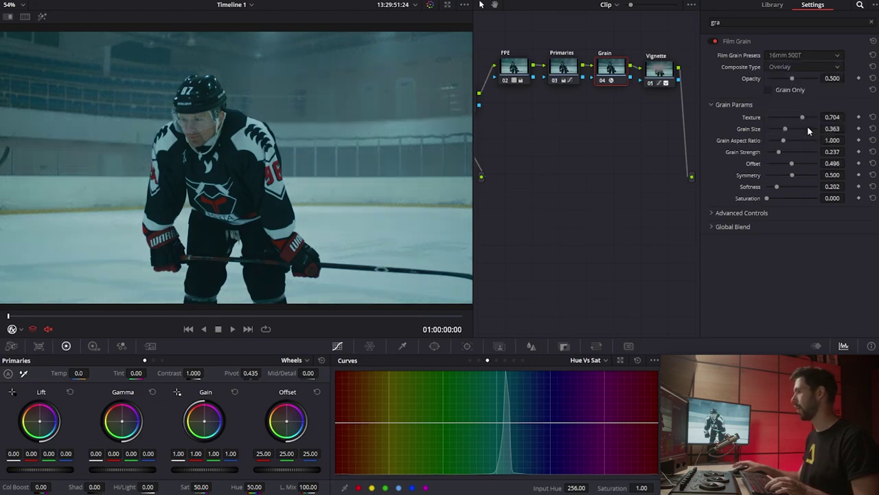
scroll(319, 174, up, 5)
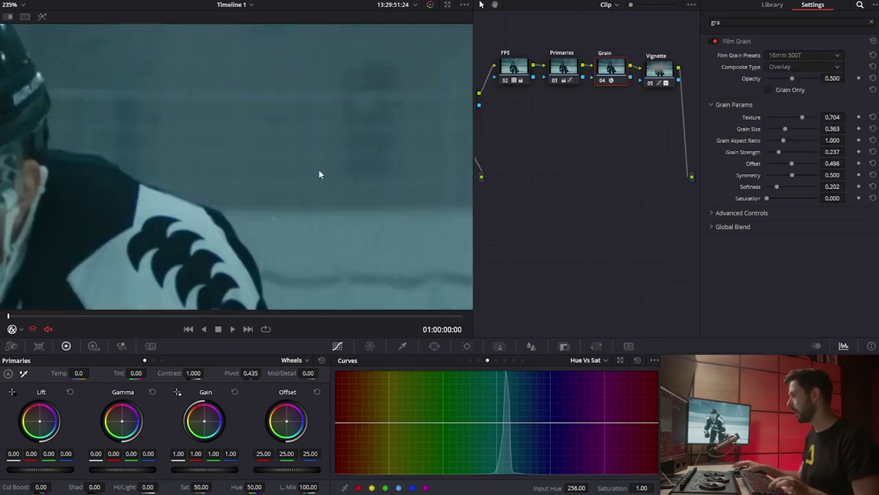
key(ctrl+d)
key(ctrl+d)
scroll(319, 175, down, 4)
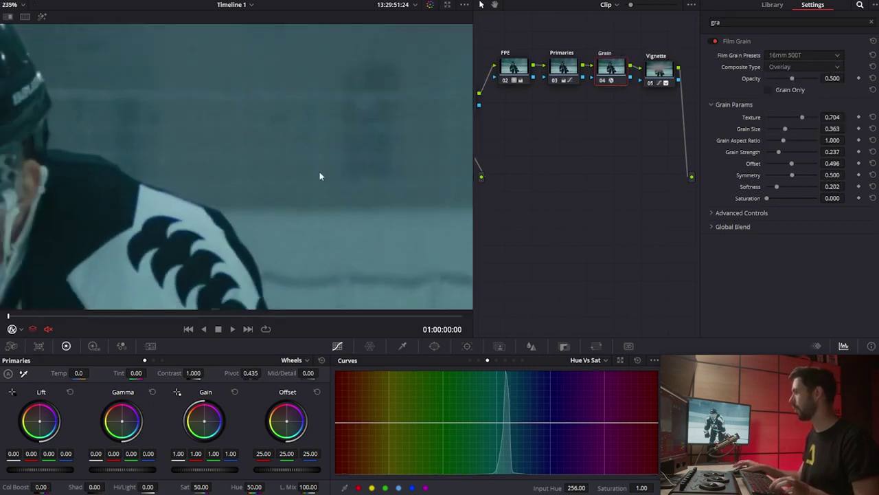
Set the film grain size to 0.532, compare the Grain node off and on in close-up, and return to the full frame.
scroll(272, 171, up, 5)
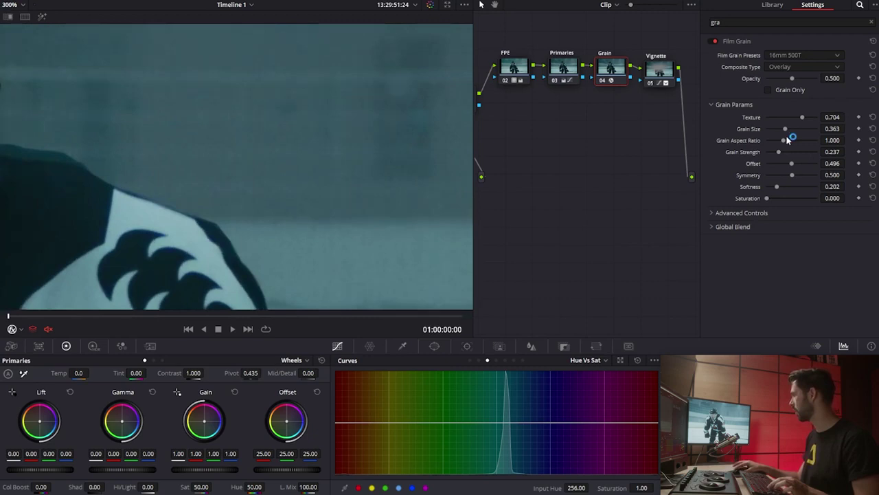
mouse_move(789, 131)
mouse_down()
mouse_move(806, 128)
mouse_move(793, 132)
mouse_up()
key(ctrl+d)
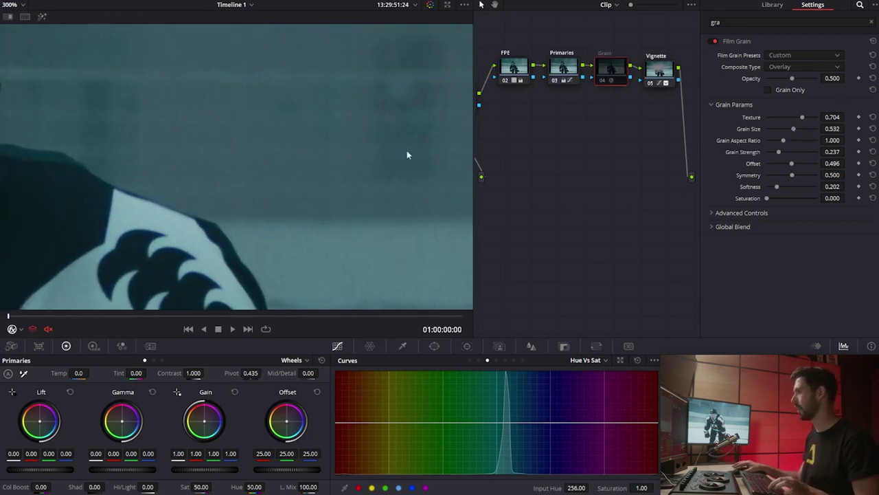
key(ctrl+d)
scroll(239, 196, down, 6)
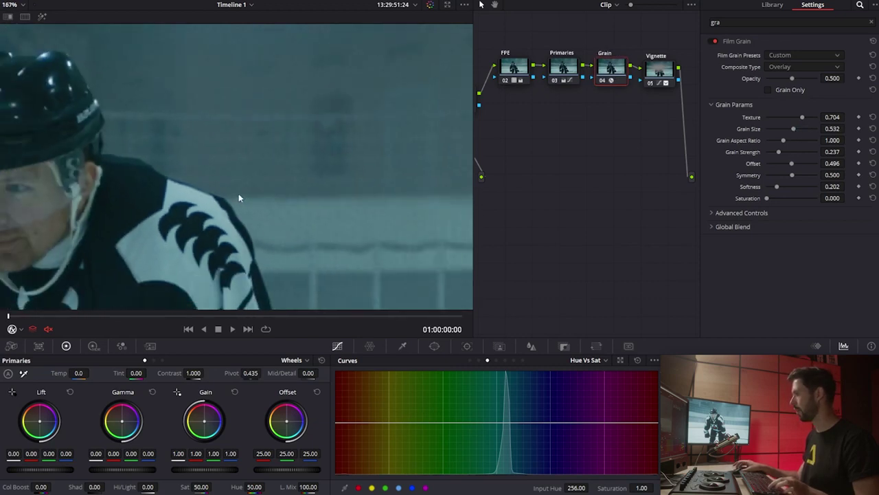
scroll(244, 200, down, 5)
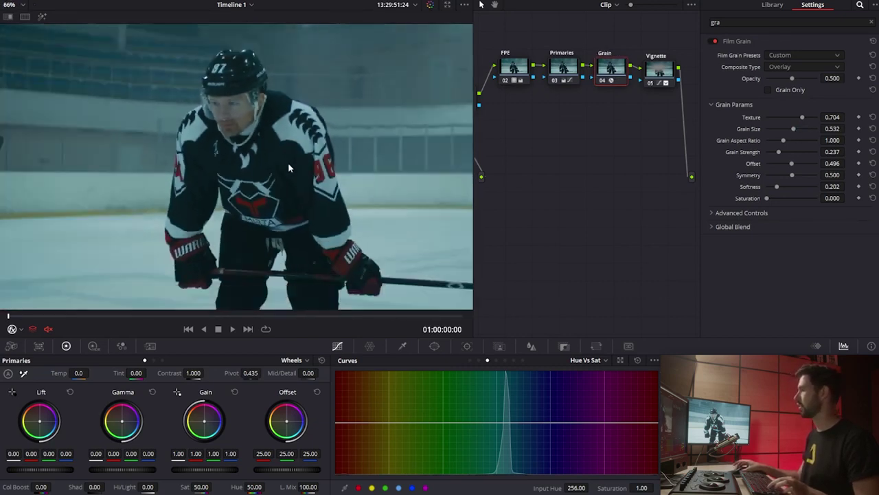
scroll(296, 144, up, 1)
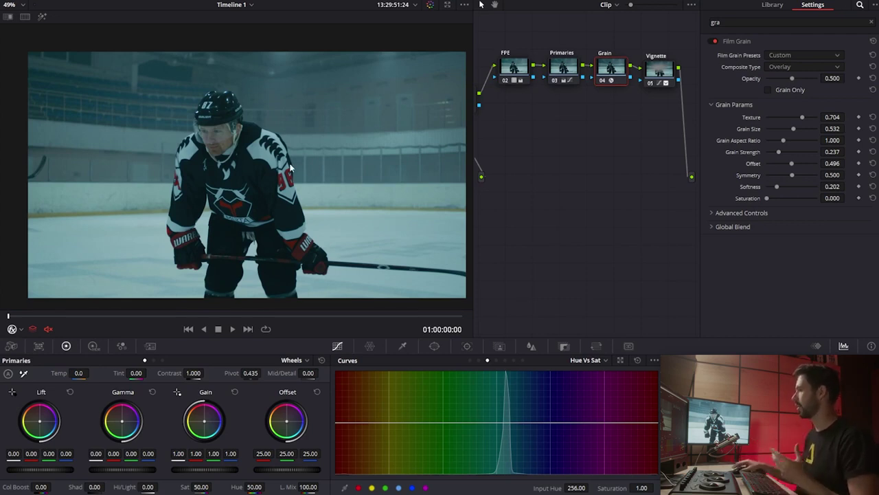
drag(310, 159, 309, 152)
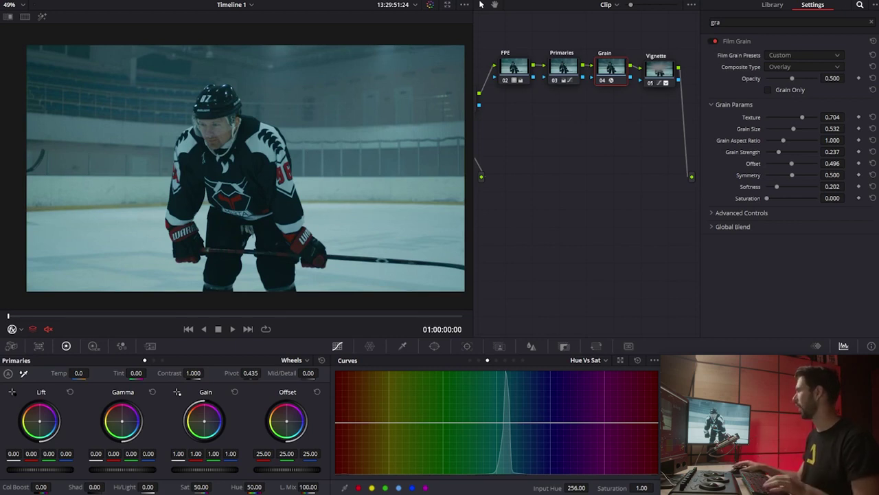
Close the effects settings and add a parallel node branching off alongside the Primaries node.
click(811, 2)
drag(574, 149, 638, 205)
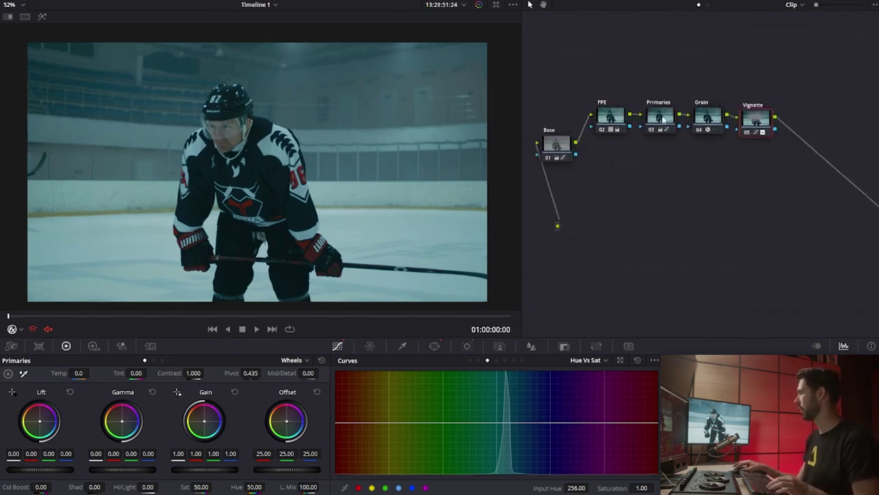
mouse_move(664, 120)
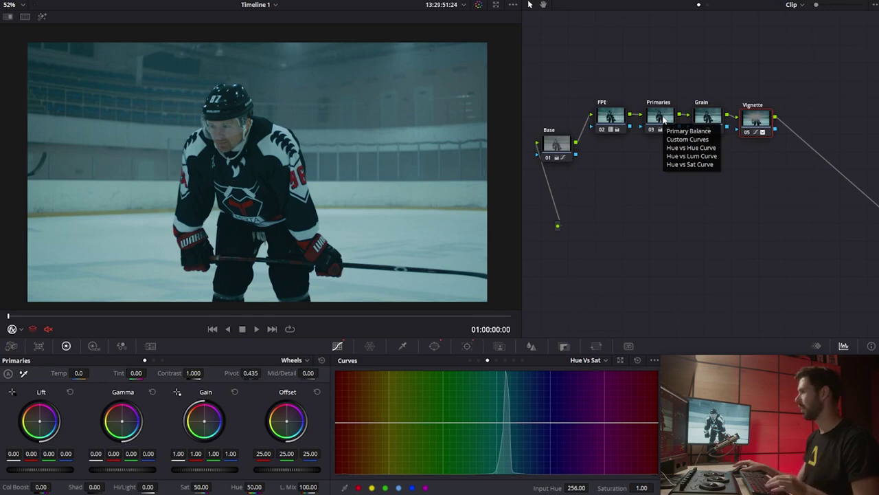
click(664, 118)
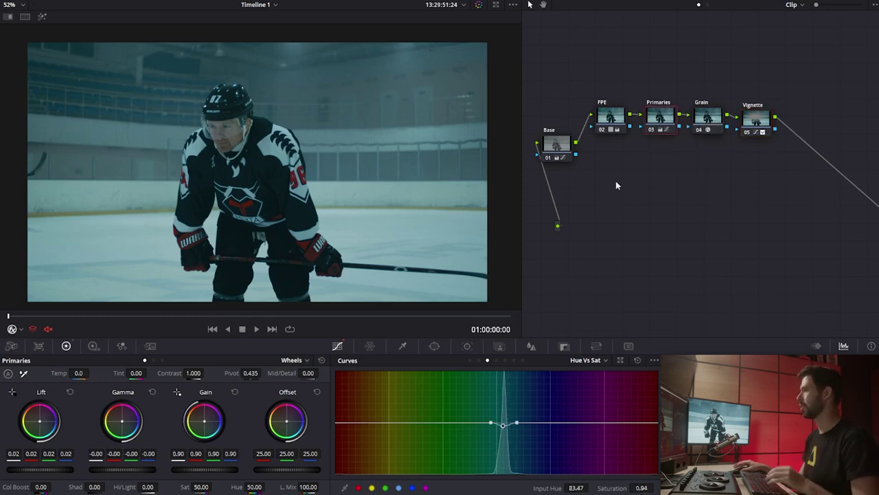
drag(658, 130, 656, 131)
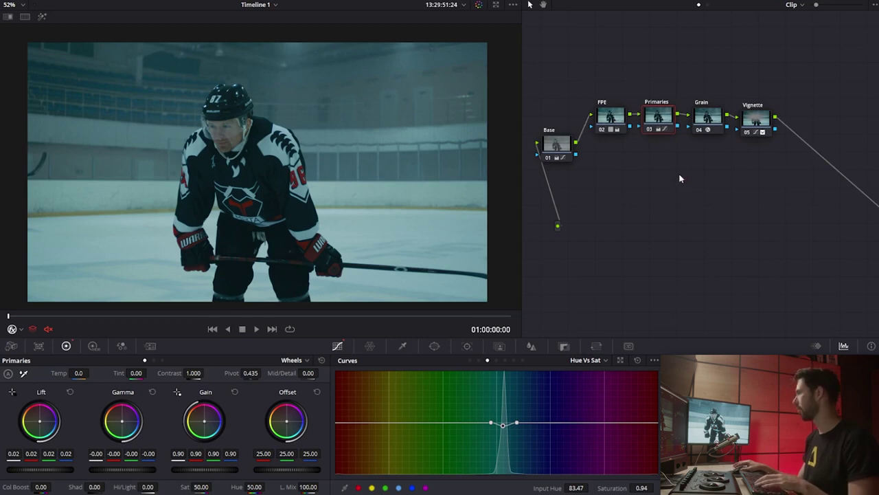
key(alt+p)
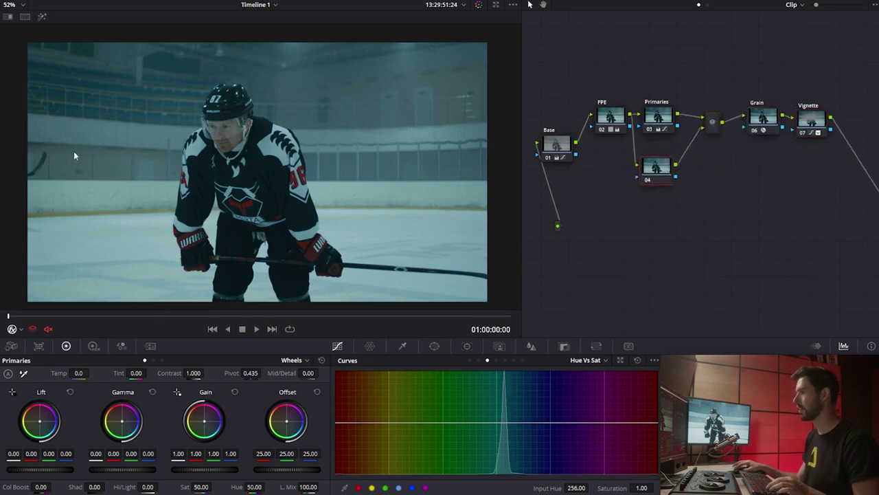
Switch the viewer to qualifier mode with highlight on and sample the player's facial skin on the new node.
click(21, 329)
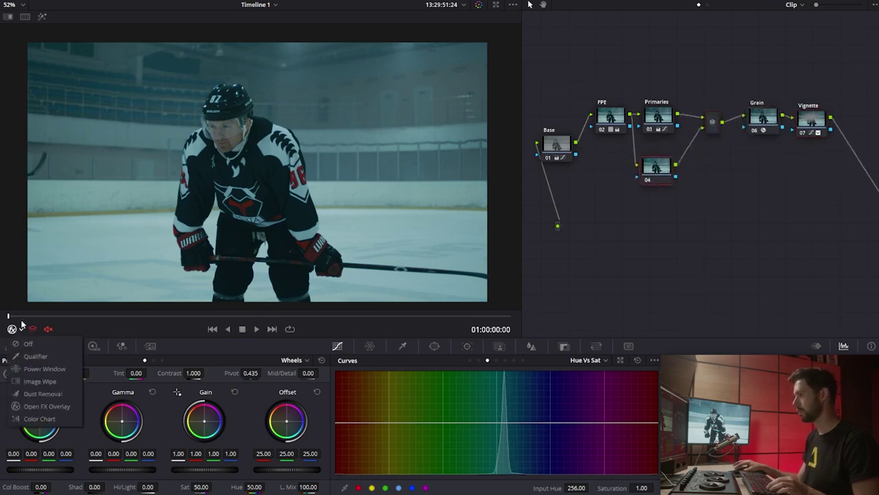
click(42, 356)
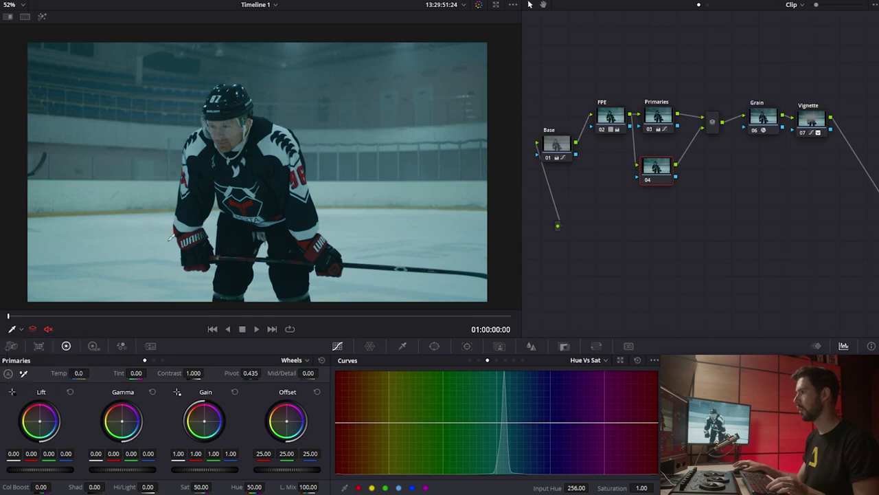
click(42, 17)
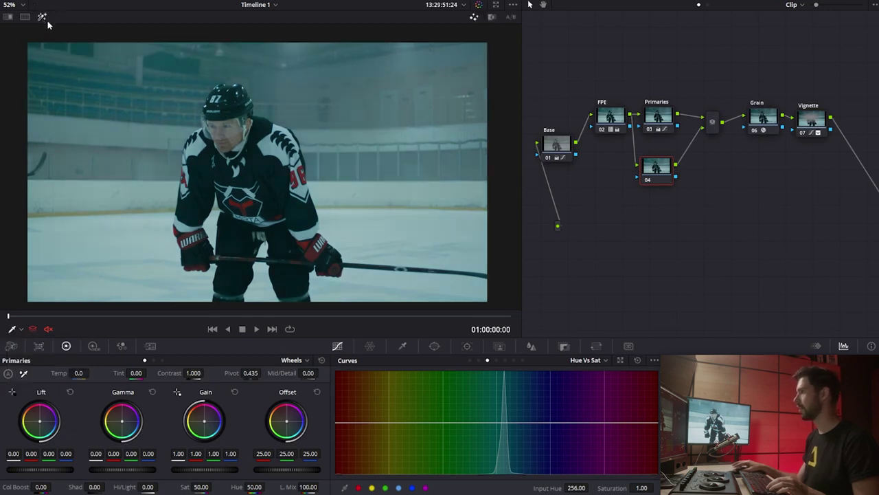
click(237, 139)
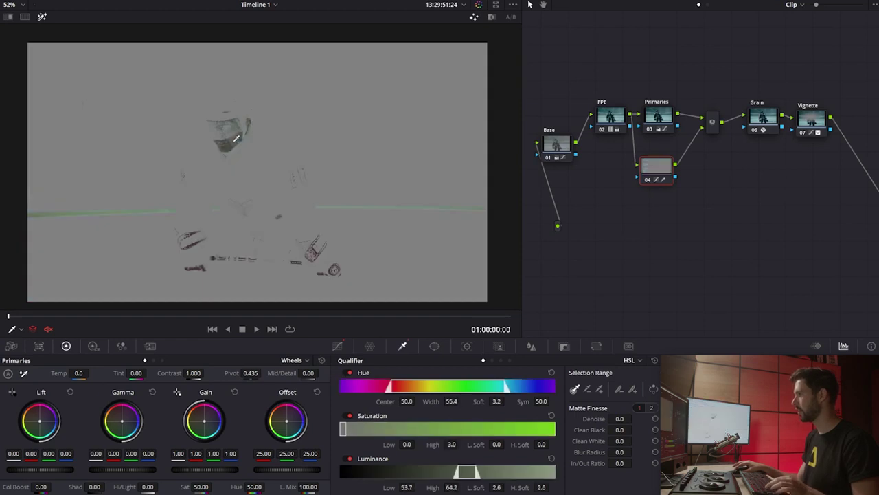
scroll(232, 136, up, 2)
scroll(232, 135, up, 8)
drag(289, 163, 270, 172)
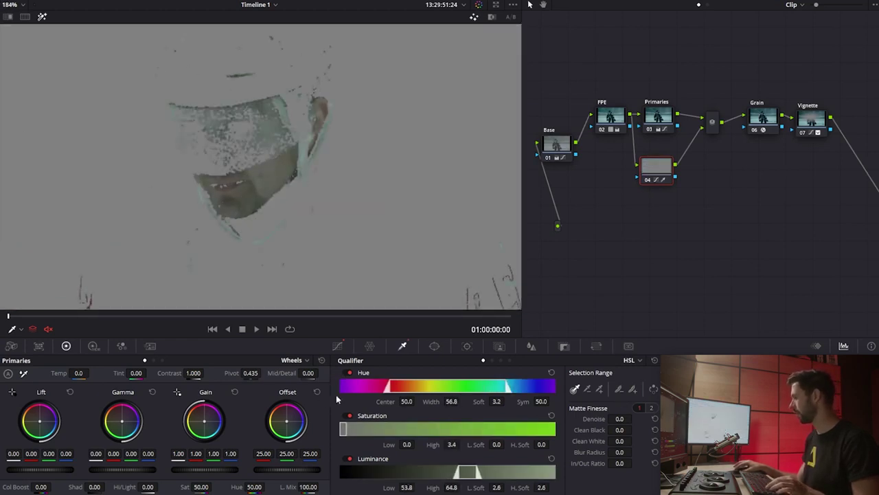
Refine the skin key with hue width 85.9, saturation high 2.3, denoise 1.7, clean black 3.7, clean white 4.7 and blur radius 4.3.
drag(389, 390, 355, 389)
drag(446, 388, 463, 387)
mouse_move(345, 429)
mouse_down()
mouse_move(364, 430)
mouse_move(344, 430)
mouse_up()
drag(619, 419, 635, 418)
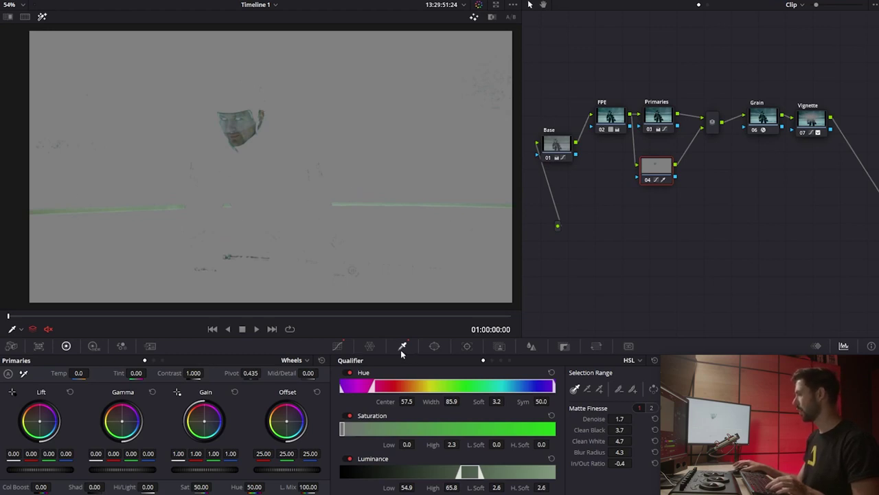
Add a circular power window to the skin key and fit it tightly around the player's head.
click(434, 345)
click(351, 418)
drag(271, 154, 260, 144)
drag(314, 131, 280, 130)
drag(243, 59, 242, 93)
drag(239, 105, 243, 99)
Track the face window forward through the clip and return to the first frame.
click(467, 345)
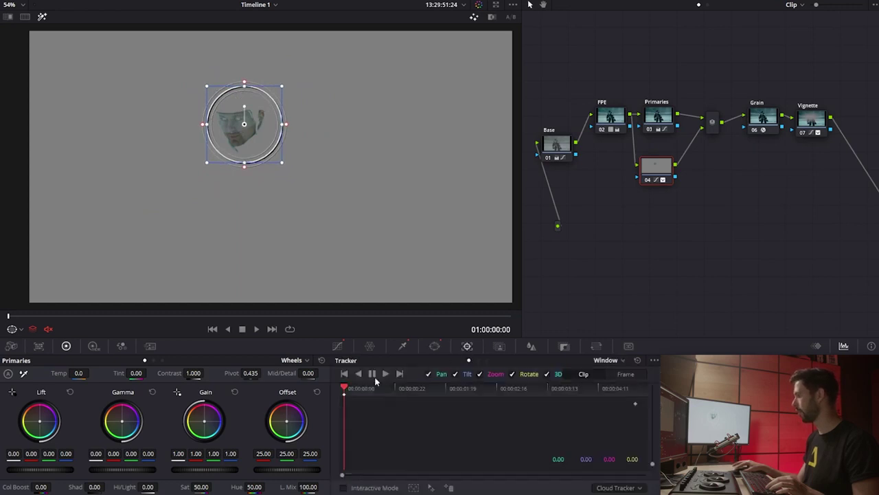
click(386, 373)
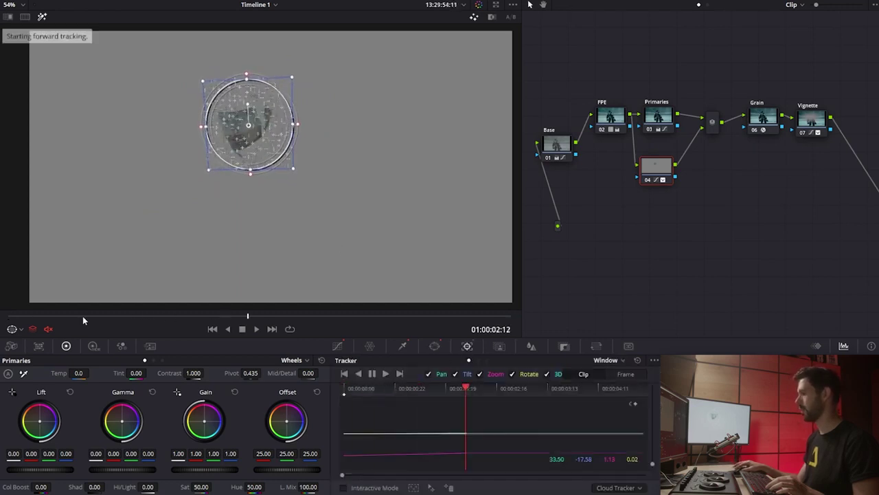
key(Up)
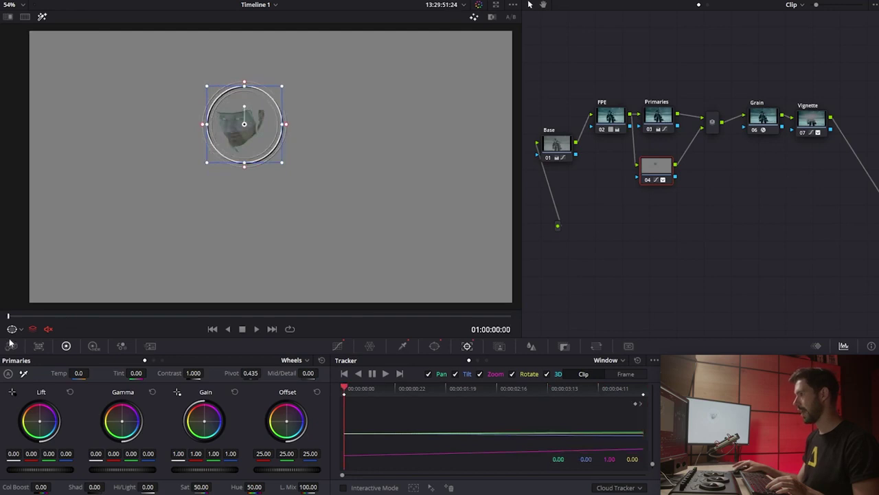
Turn off the on-screen window overlay and the highlight so the viewer shows the full graded image.
click(18, 329)
click(28, 343)
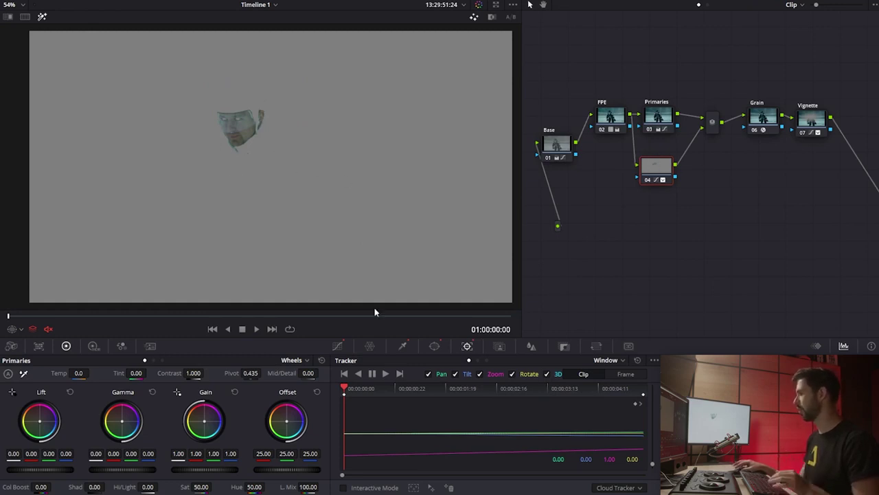
click(21, 329)
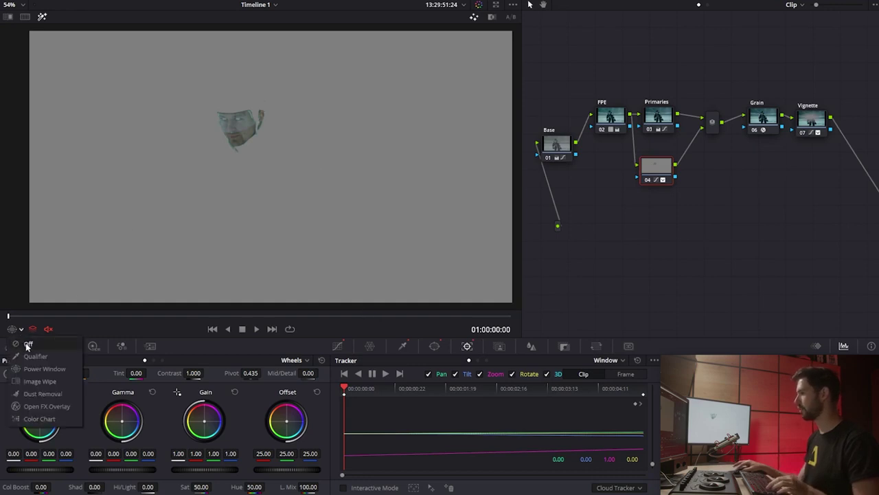
click(43, 19)
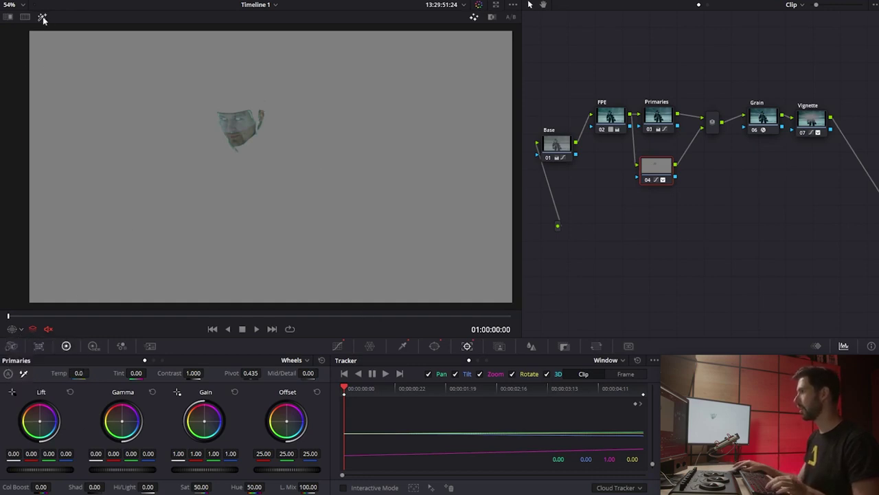
click(43, 19)
Warm the face with the gamma wheel at red 0.01, green -0.01 and blue -0.01, checking it in close-up and full frame.
scroll(217, 128, up, 2)
scroll(218, 128, up, 2)
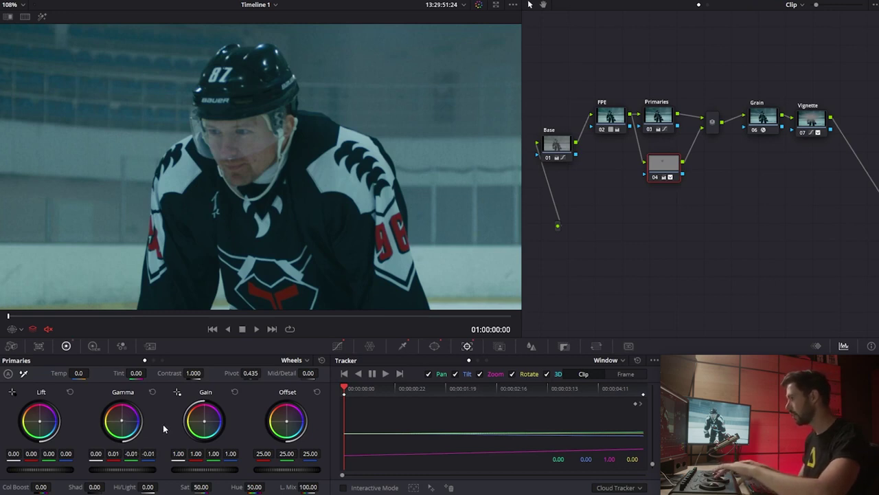
scroll(267, 230, down, 3)
scroll(267, 229, down, 2)
scroll(296, 228, up, 1)
drag(296, 228, 272, 214)
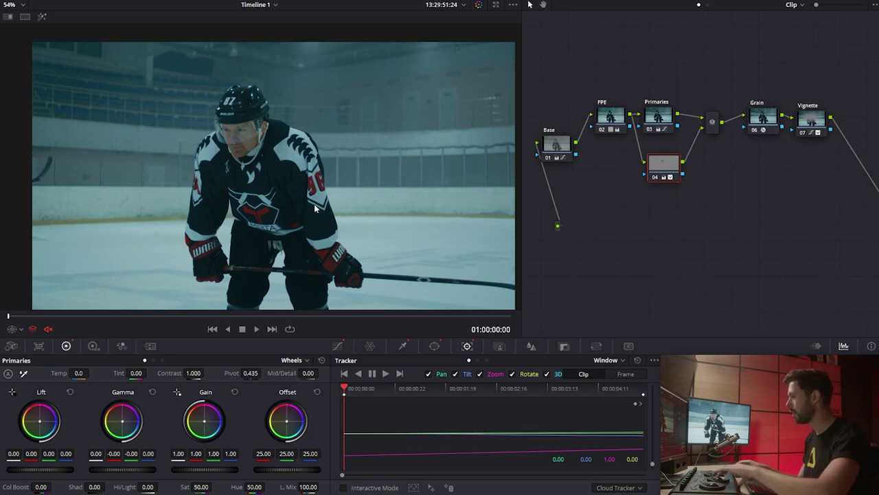
scroll(246, 124, up, 4)
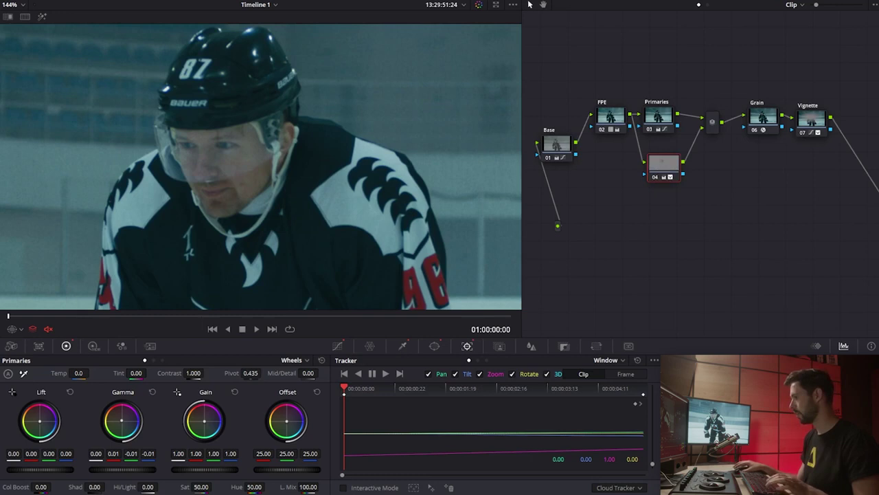
scroll(282, 241, down, 5)
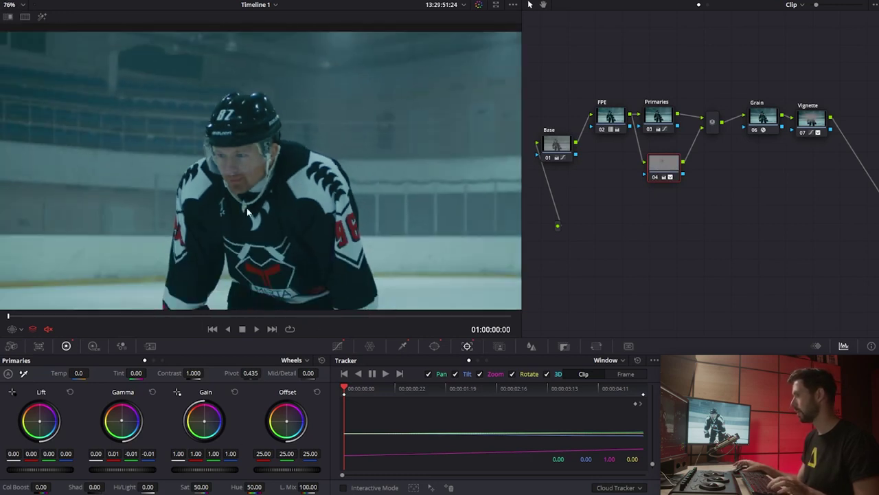
scroll(253, 213, up, 5)
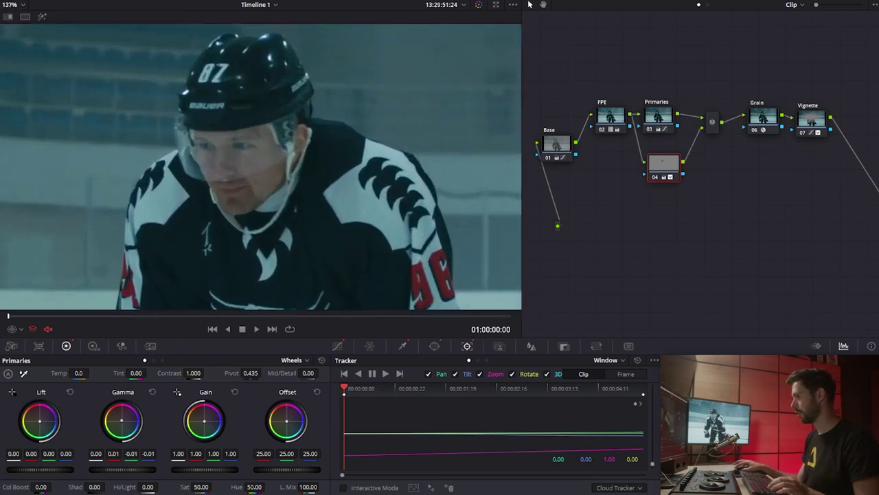
Set the skin node's saturation to 44 and move the node closer beneath Primaries.
drag(214, 487, 216, 487)
scroll(317, 218, down, 5)
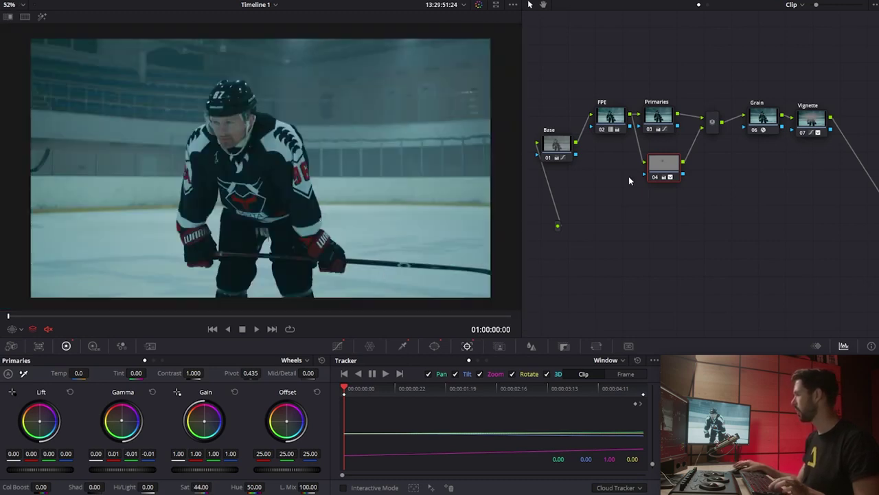
drag(657, 160, 647, 155)
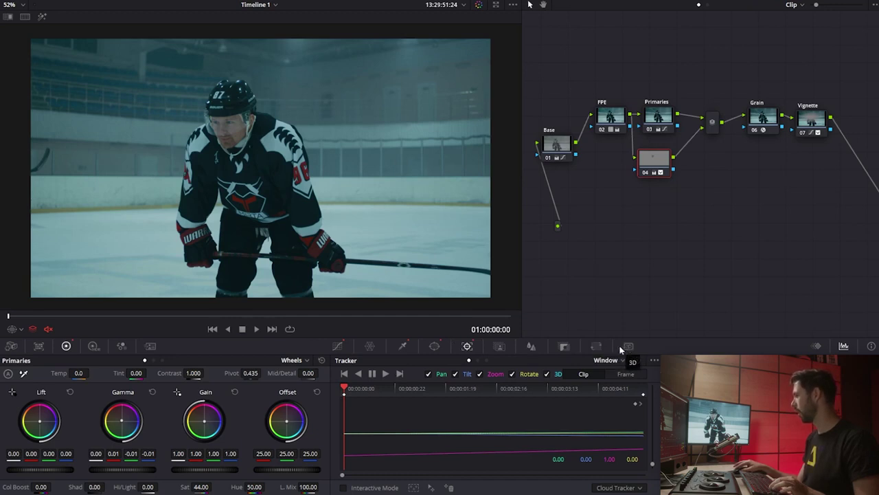
Try stronger and weaker key output gain on the skin node and settle on 0.678.
click(562, 348)
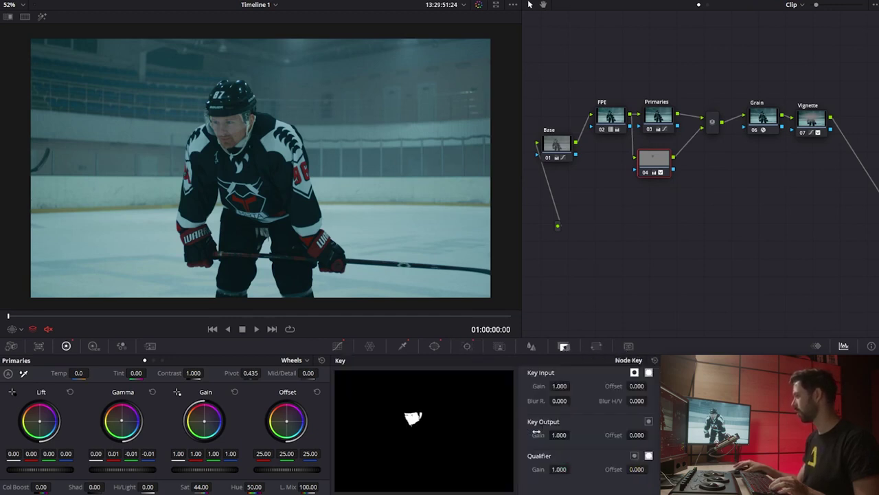
drag(571, 434, 572, 434)
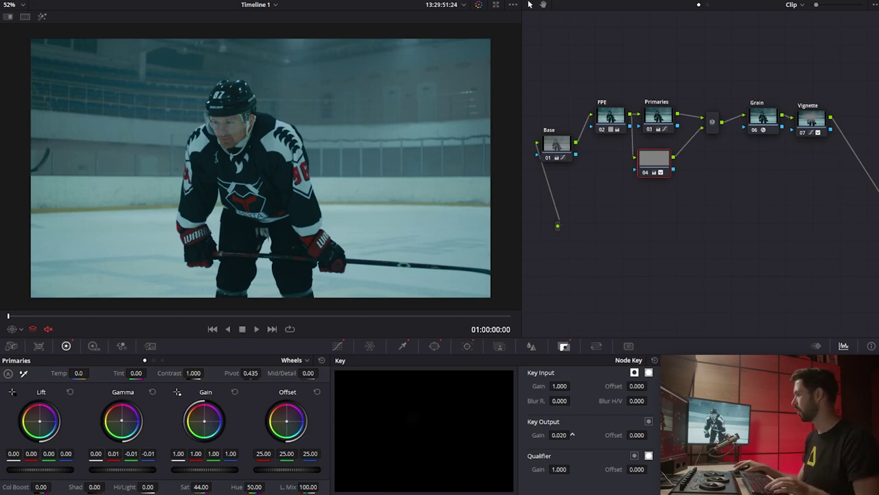
drag(572, 434, 572, 434)
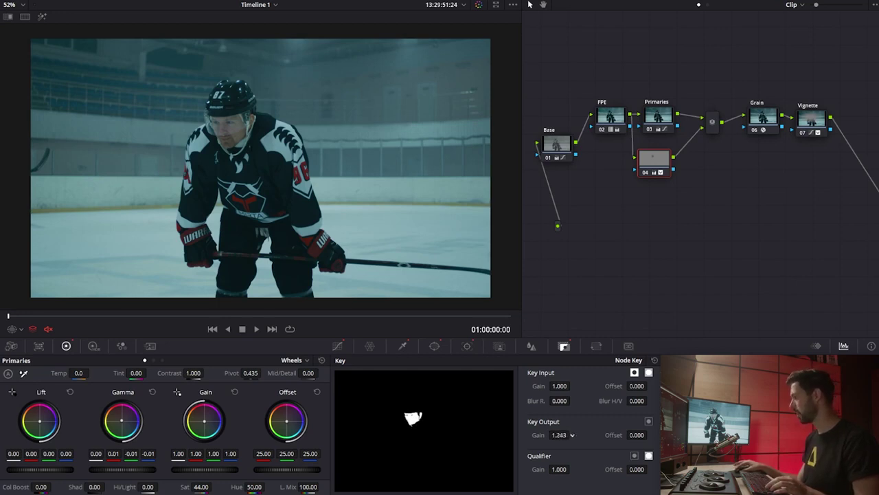
drag(572, 434, 572, 434)
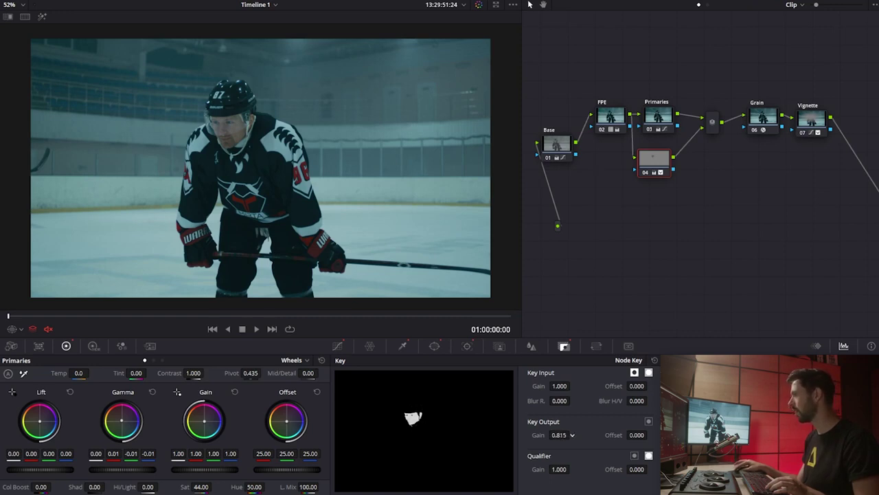
drag(572, 434, 572, 434)
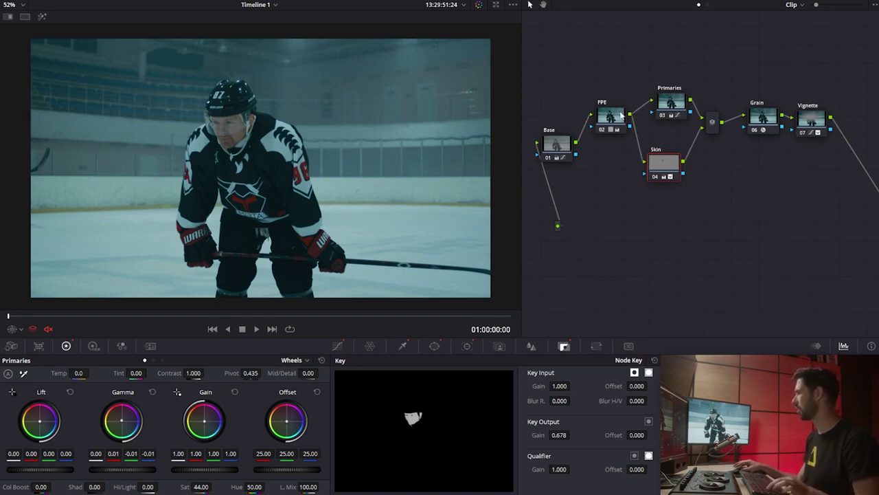
Rearrange the Primaries and Skin nodes so they sit one above the other with more vertical space between them.
mouse_move(675, 106)
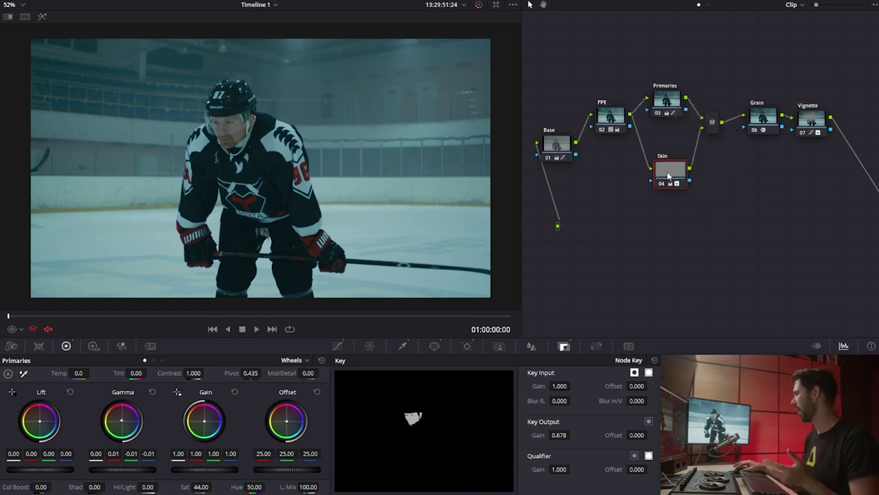
drag(668, 177, 661, 167)
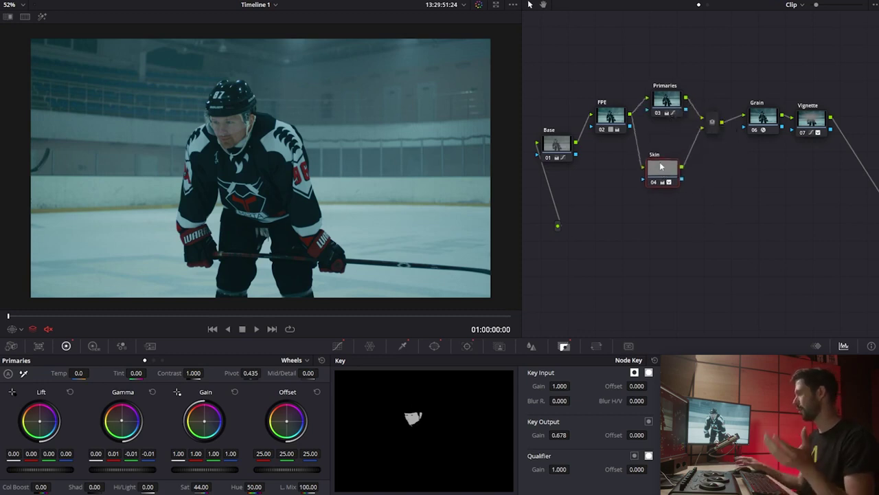
mouse_move(661, 167)
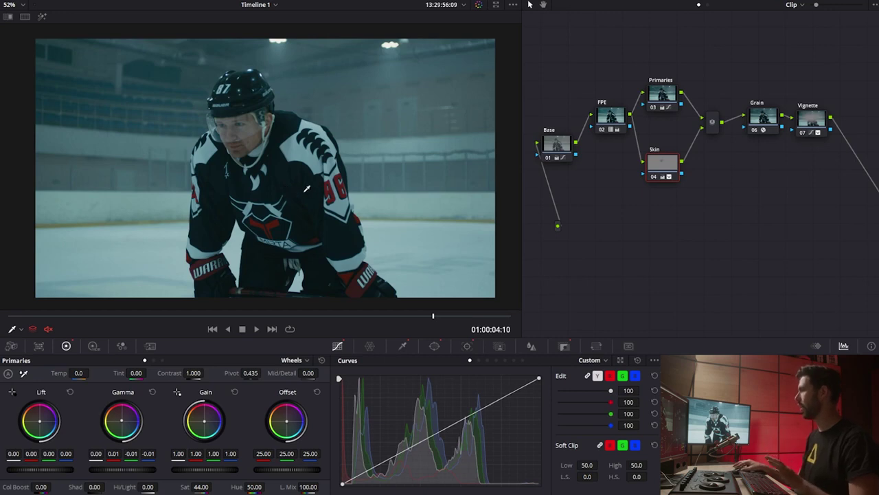
Add a third parallel node beneath Skin and label it Blacks.
scroll(302, 192, up, 2)
drag(324, 188, 302, 191)
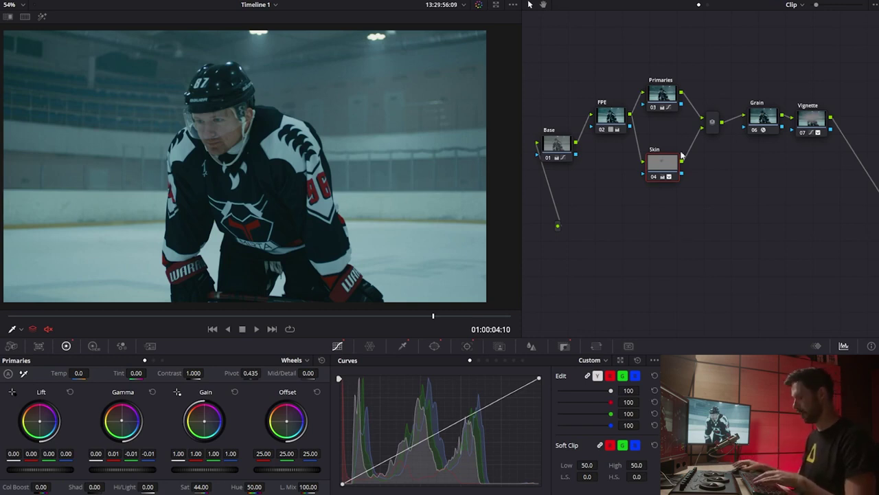
key(alt+p)
drag(673, 194, 676, 223)
text(Blacks)
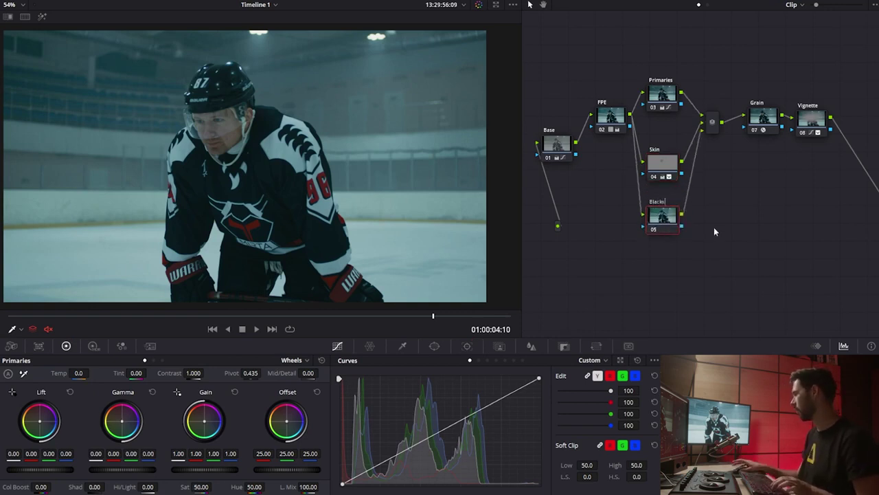
key(Return)
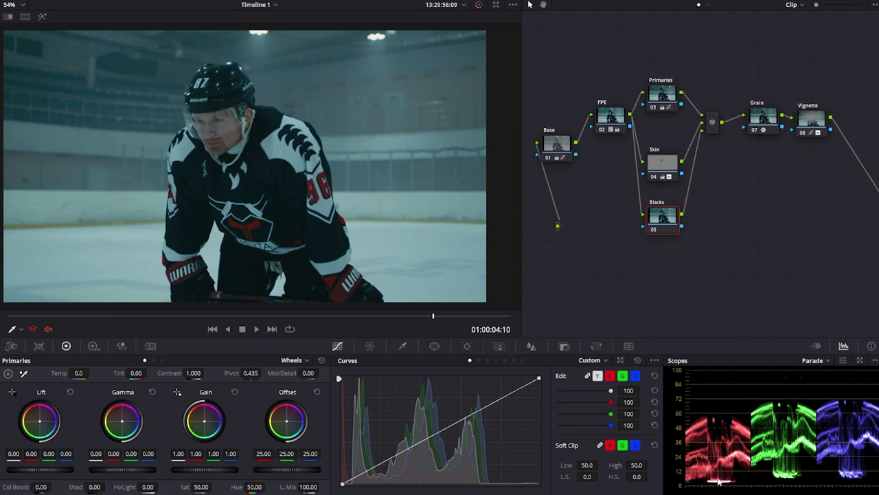
On the Blacks node, tint the Log shadow wheel to red 0.19, green -0.03 and blue -0.23 and compare it off and on.
scroll(290, 163, up, 2)
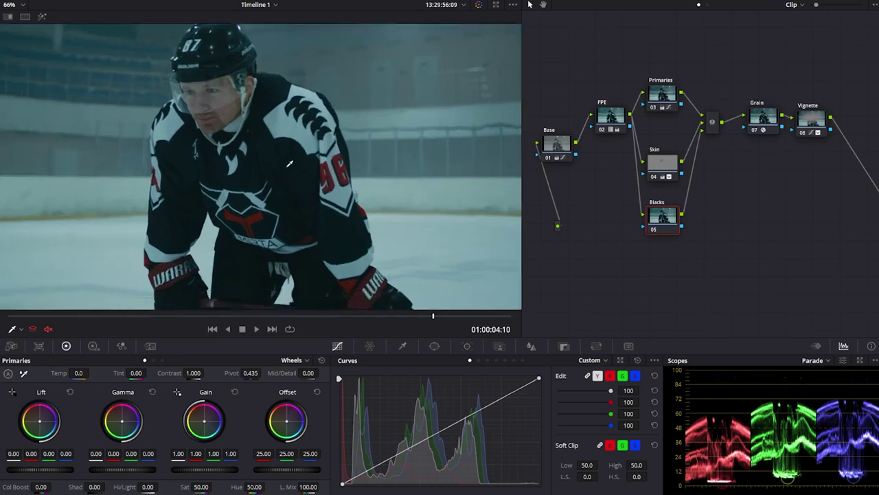
scroll(290, 164, up, 3)
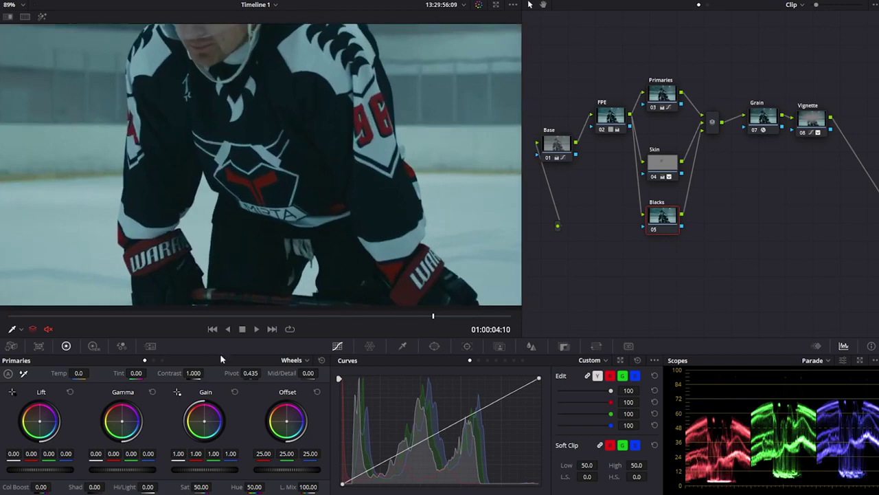
click(291, 362)
click(301, 393)
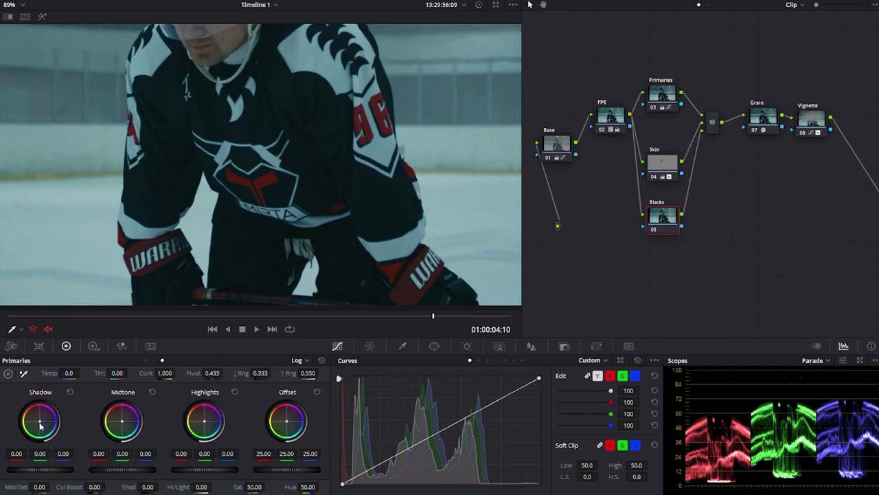
drag(43, 426, 38, 418)
key(ctrl+d)
key(ctrl+d)
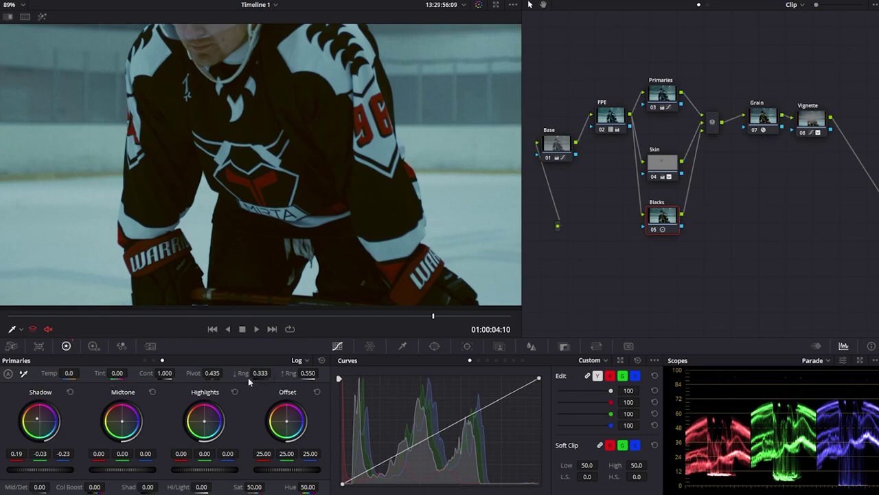
Narrow the Log low range to 0.074 so the shadow tint affects only the deepest blacks.
drag(273, 373, 259, 373)
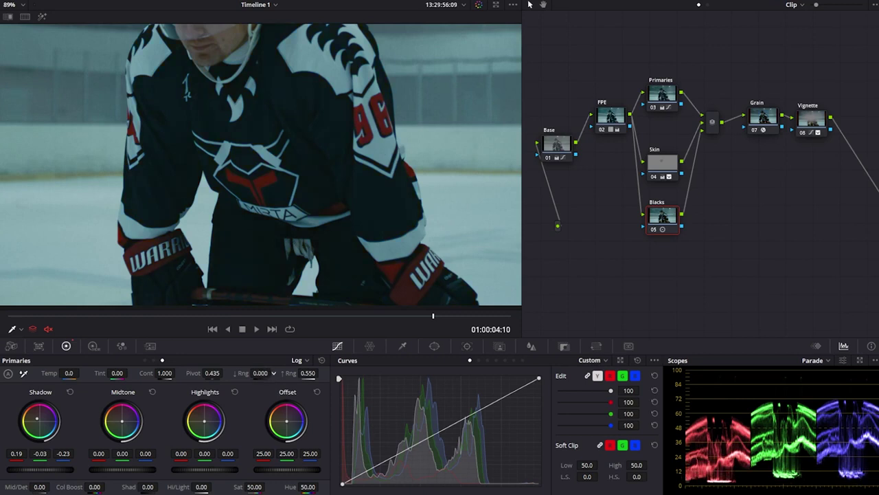
drag(274, 373, 274, 373)
drag(274, 373, 281, 373)
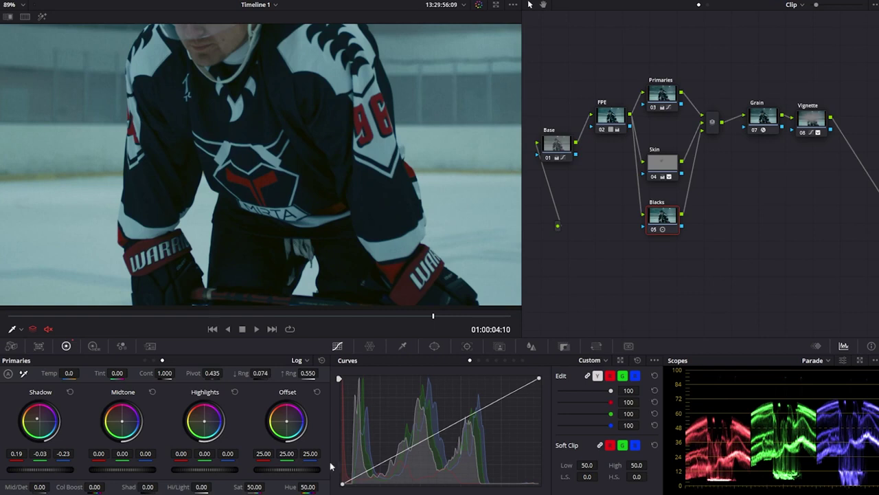
Darken the Log shadows to red -0.07, green -0.30 and blue -0.50, comparing the jersey with the node off and on.
drag(56, 472, 17, 472)
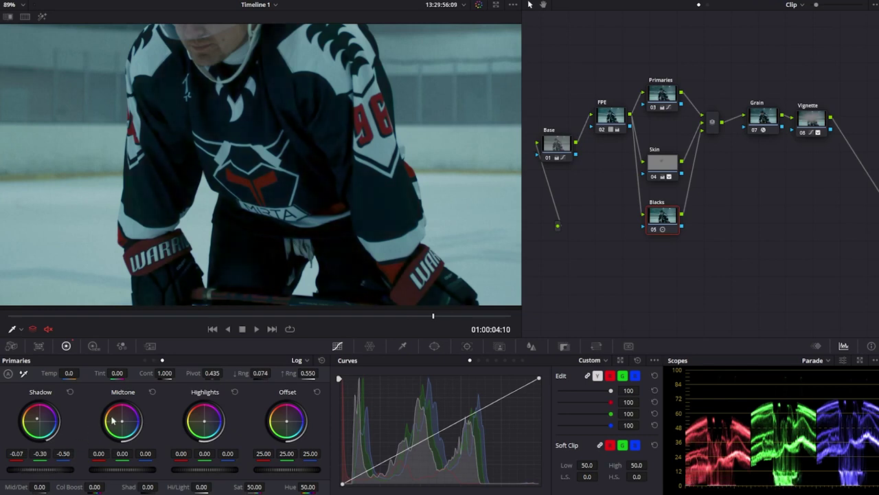
key(ctrl+d)
key(ctrl+d)
key(ctrl+d)
key(ctrl+d)
scroll(340, 206, down, 1)
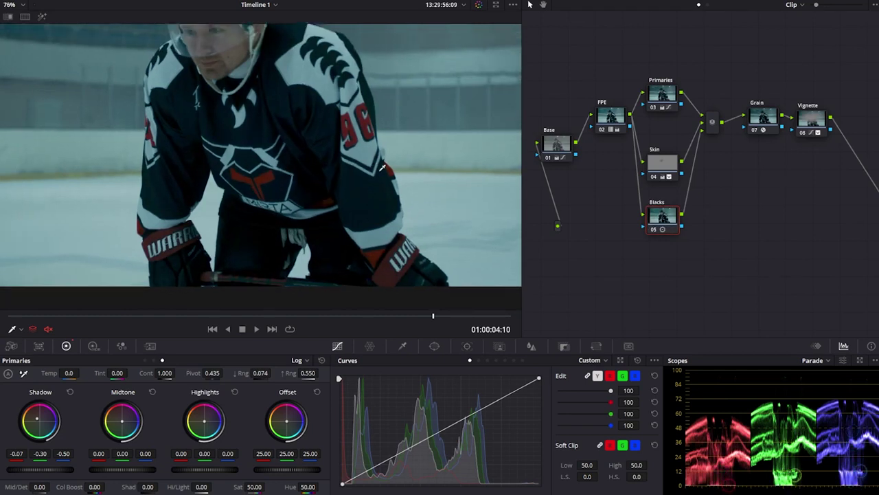
scroll(303, 175, up, 1)
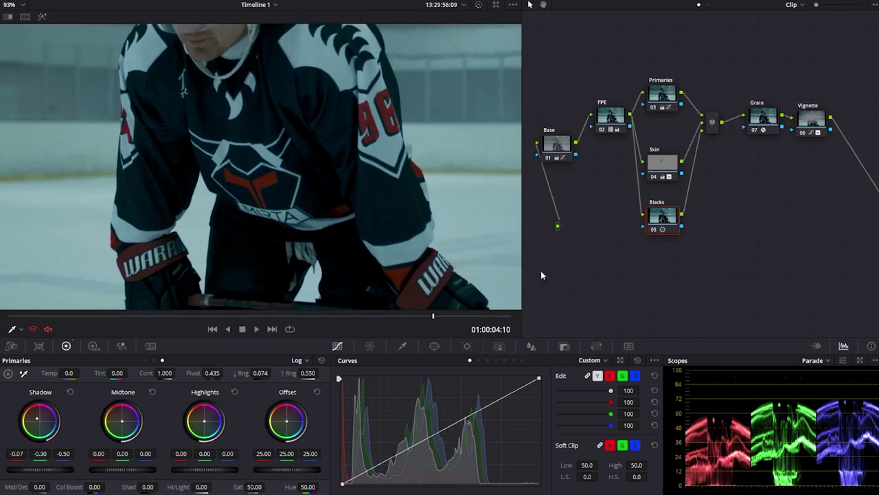
Reduce the Blacks node's key output gain to 0.519.
click(504, 347)
click(564, 348)
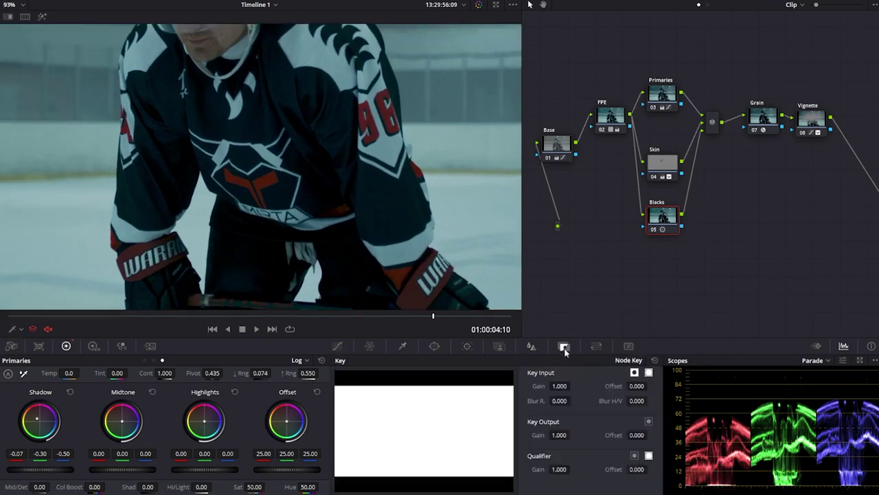
drag(559, 435, 533, 426)
scroll(290, 164, up, 2)
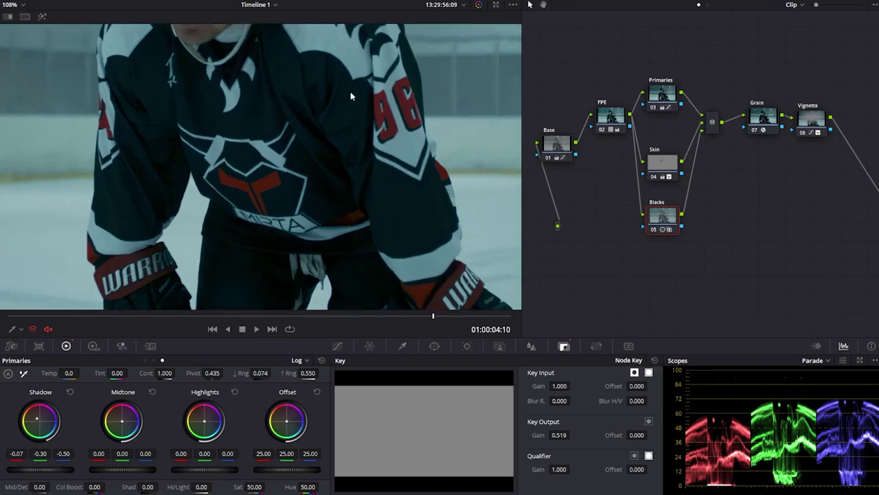
scroll(350, 97, up, 3)
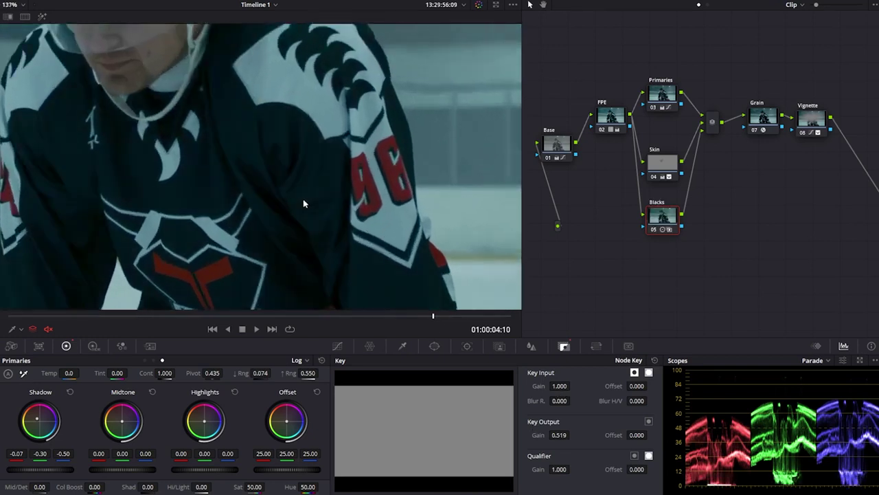
Compare the picture with the Blacks node off and on in close-up, and examine the full frame.
key(ctrl+d)
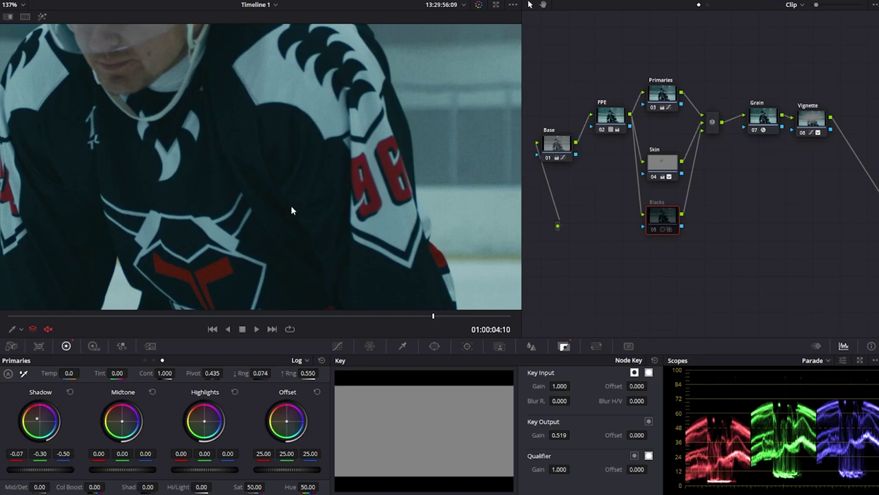
key(ctrl+d)
key(ctrl+d)
key(ctrl+d)
key(ctrl+d)
key(ctrl+d)
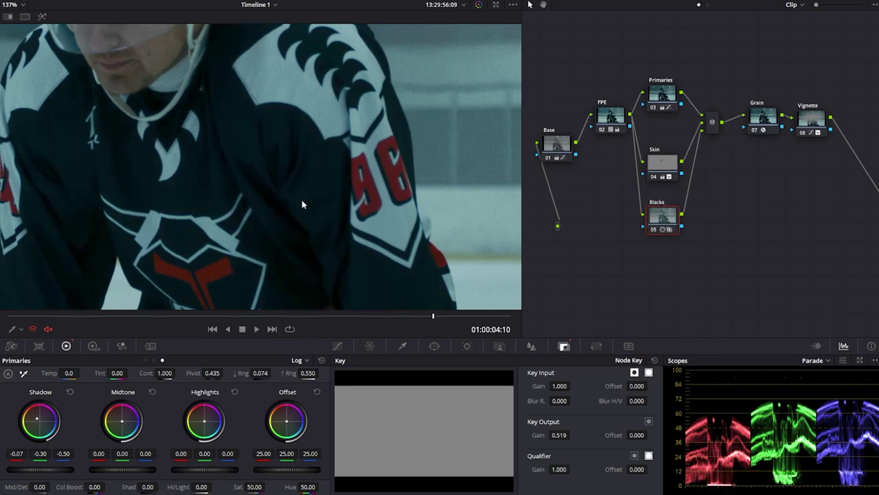
scroll(279, 196, down, 4)
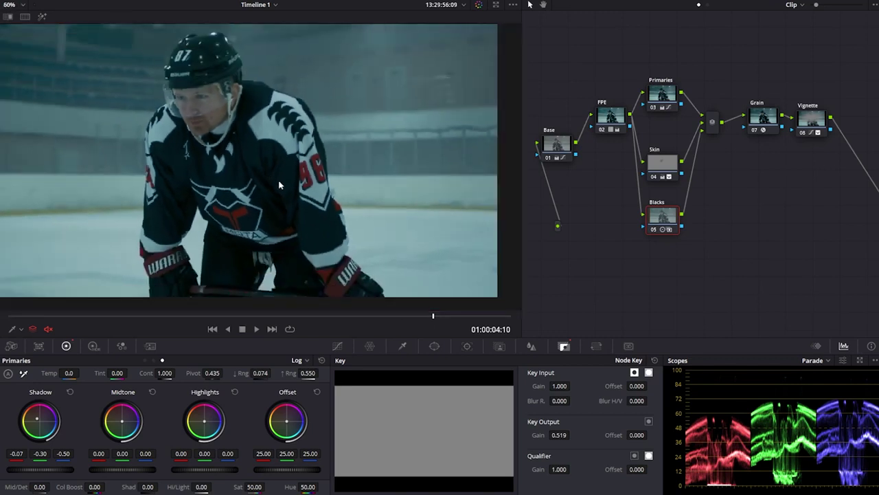
scroll(279, 184, down, 2)
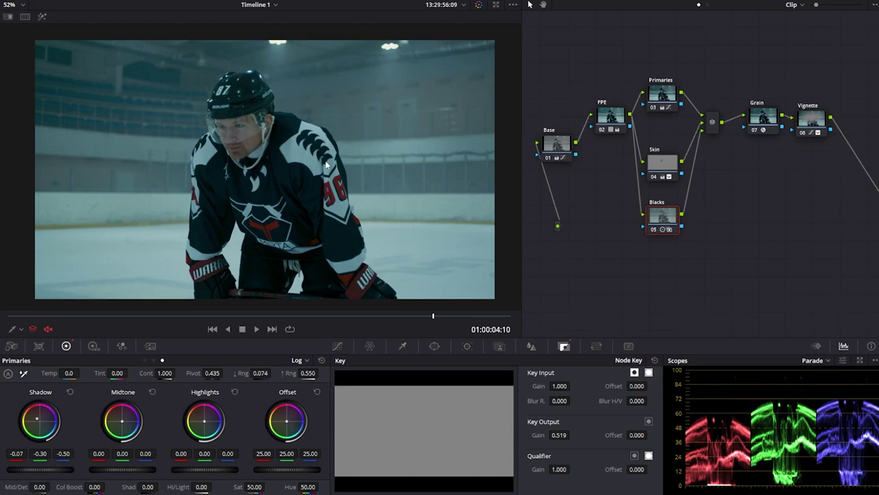
scroll(330, 170, up, 2)
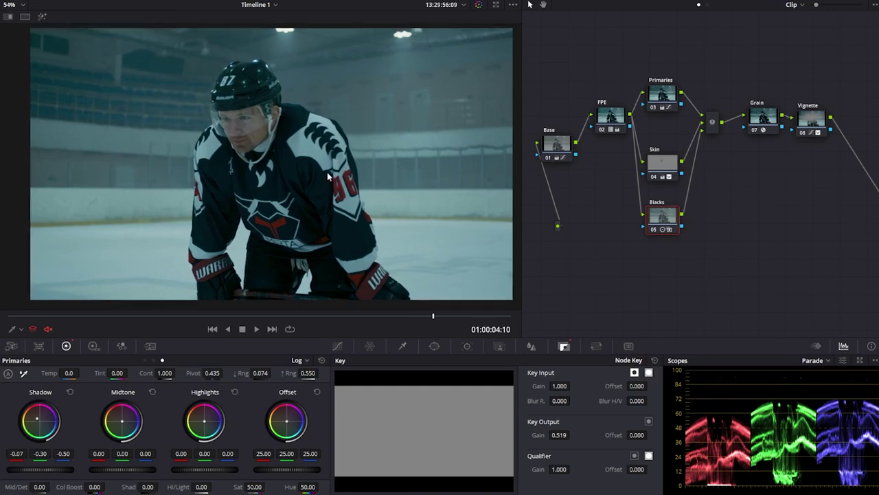
drag(346, 163, 328, 163)
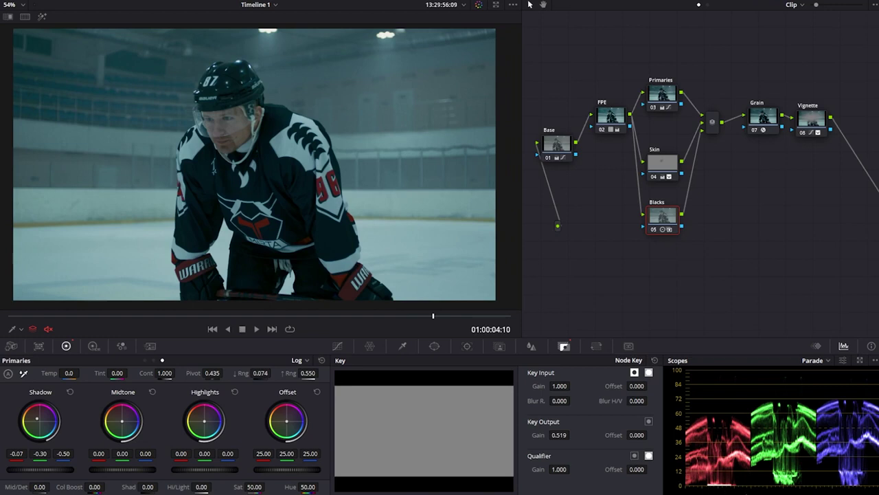
drag(290, 173, 300, 177)
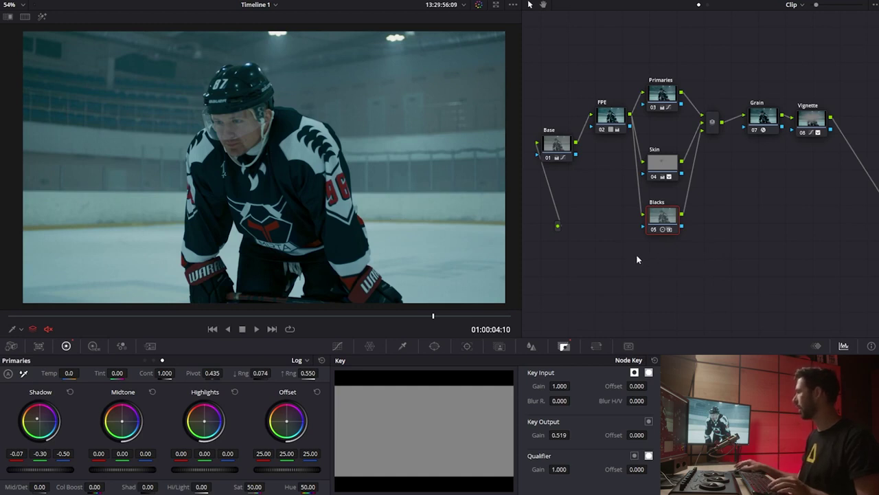
Compare the graded shot with all grades bypassed, and disable every node to review the grade from the ungraded image.
key(shift+d)
key(shift+d)
key(shift+d)
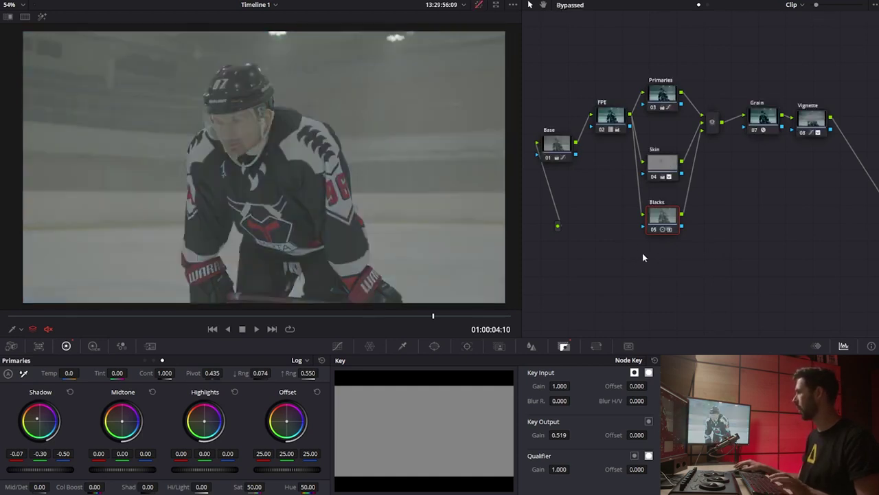
key(shift+d)
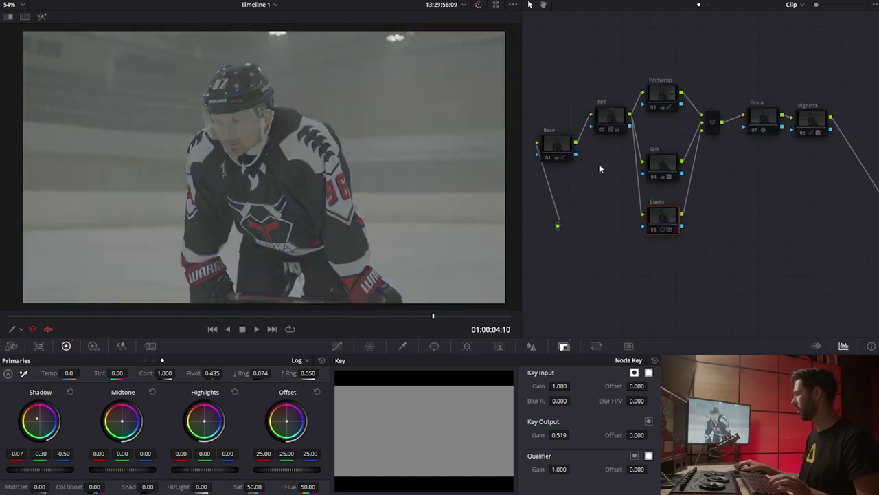
Re-enable the FPE node and the Base node one after the other to review what each contributes.
click(558, 149)
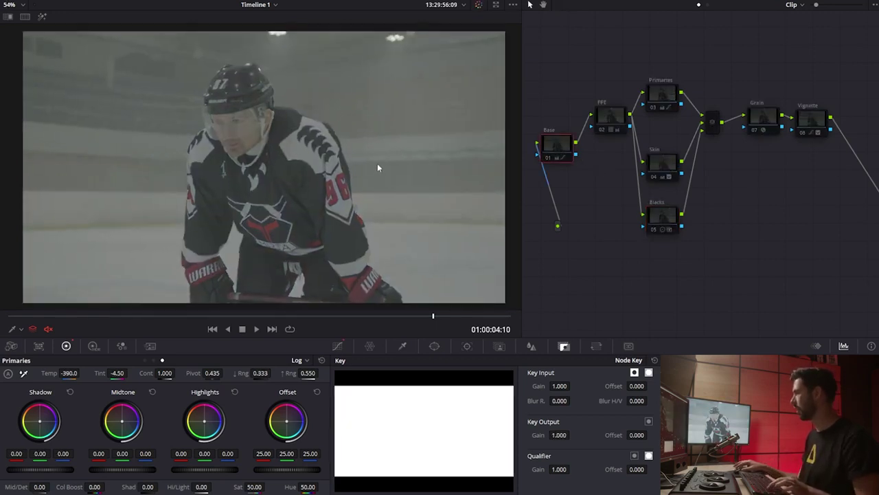
click(611, 123)
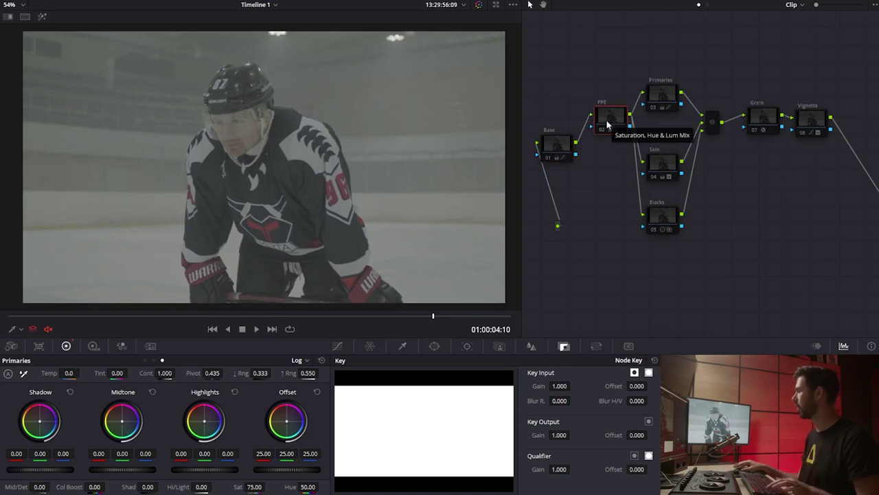
key(ctrl+d)
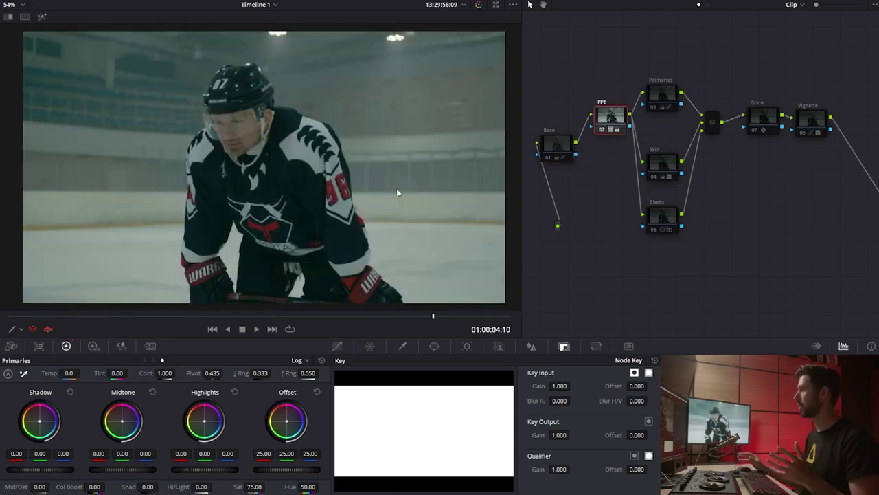
click(558, 152)
key(ctrl+d)
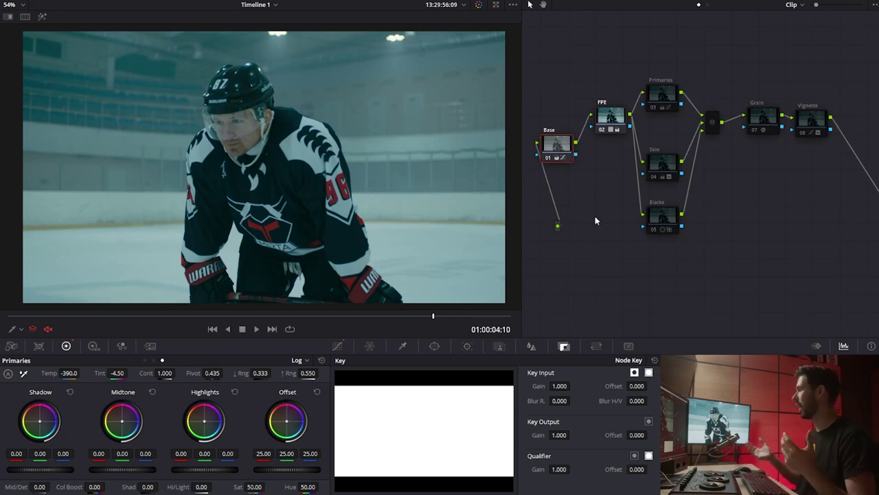
Re-enable the Primaries node and compare the picture with it off and on.
click(664, 99)
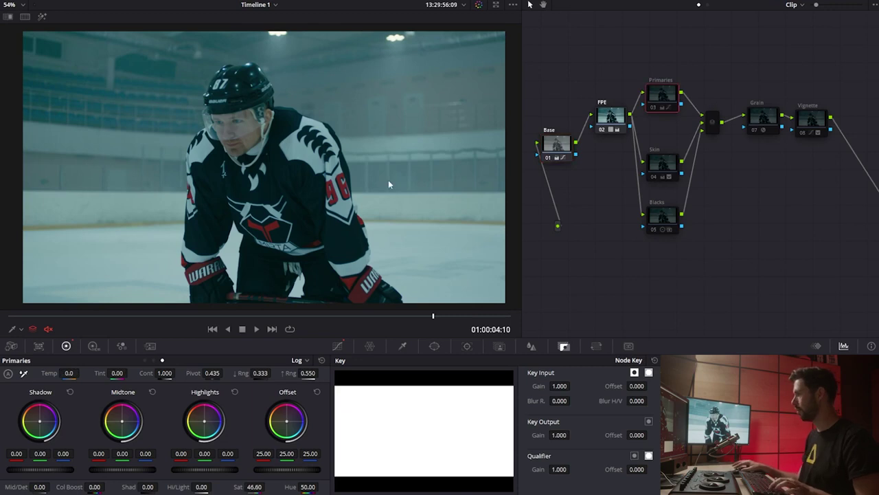
key(ctrl+d)
scroll(387, 182, down, 1)
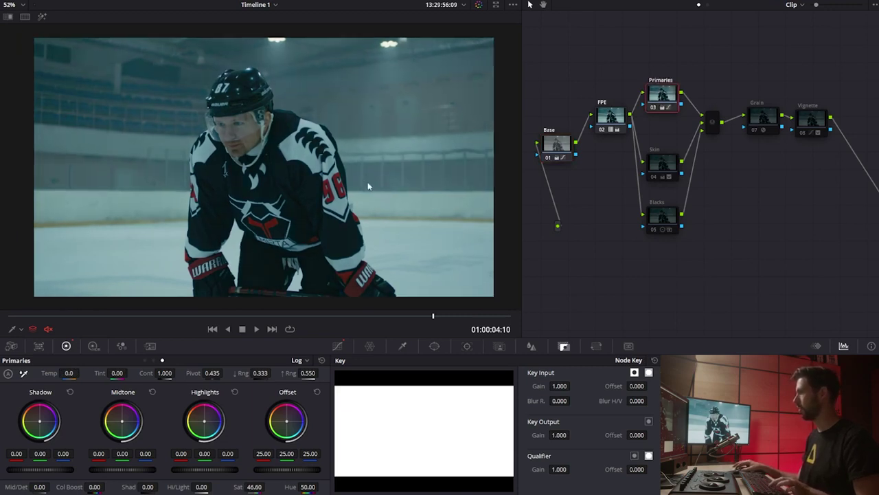
key(ctrl+d)
key(ctrl+d)
key(ctrl+d)
key(ctrl+d)
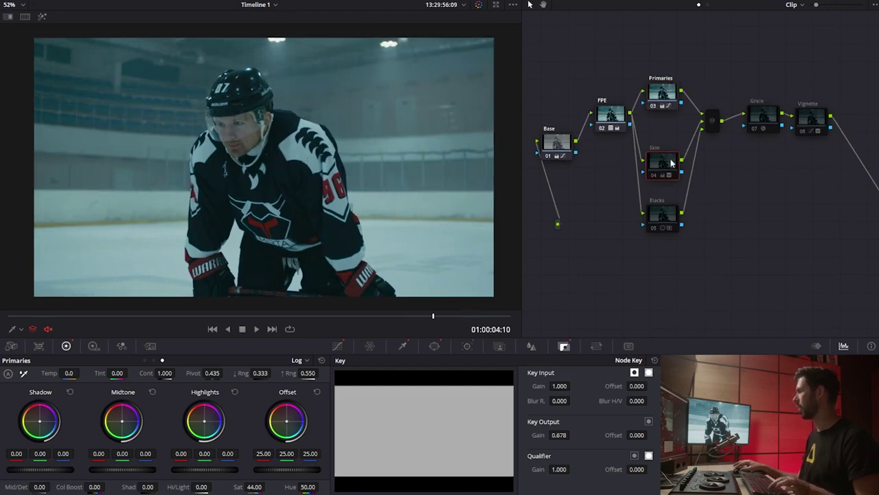
Re-enable the Skin node and the Grain node to bring their corrections back into the shot.
key(ctrl+d)
click(660, 216)
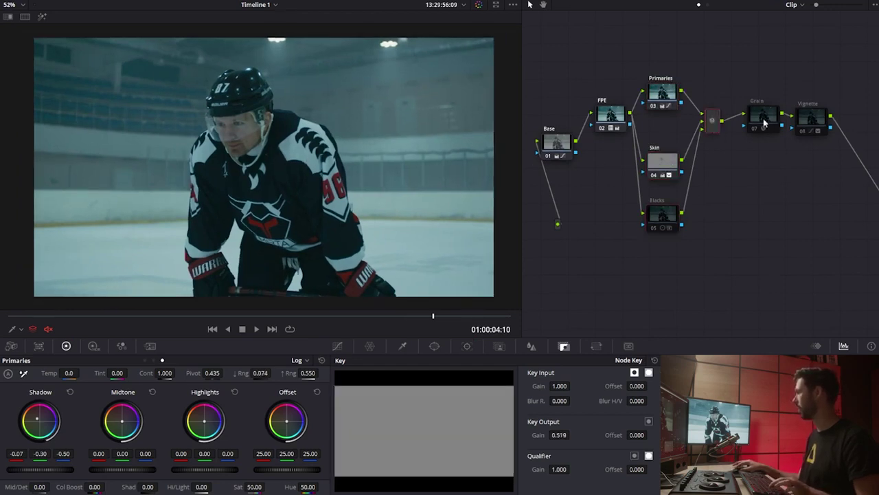
click(764, 122)
key(ctrl+d)
Re-enable the Vignette node and the Blacks node to complete the full grade.
click(808, 124)
key(ctrl+d)
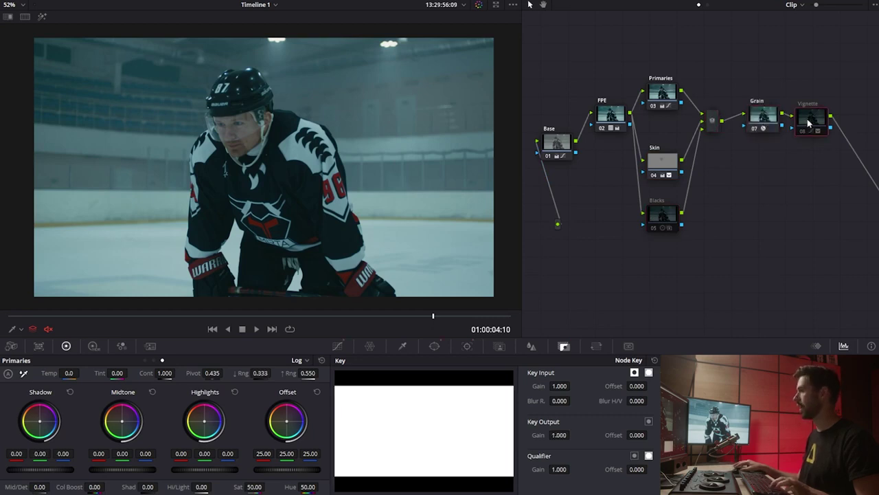
key(ctrl+d)
click(657, 216)
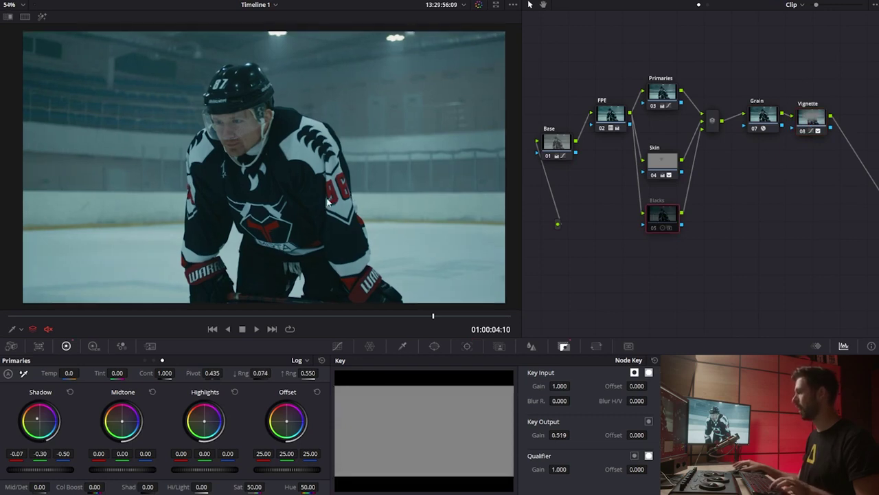
key(ctrl+d)
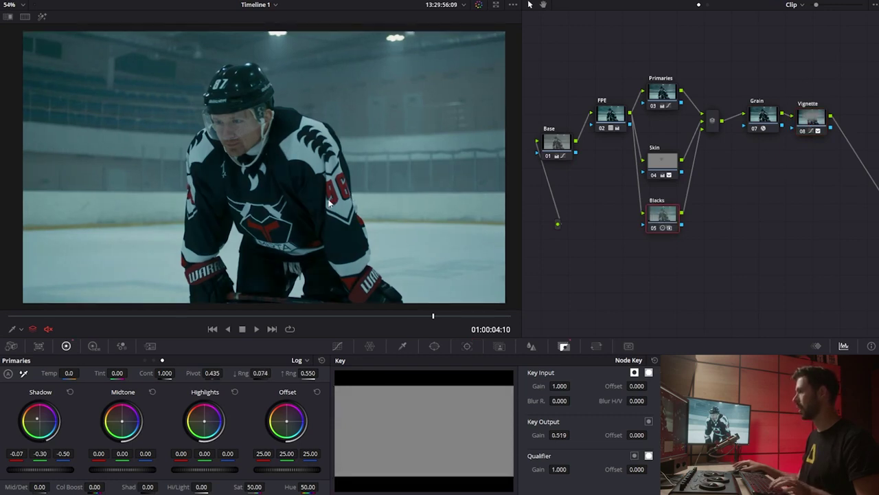
Select the Vignette, FPE and Base nodes one after another to review the finished node tree.
click(810, 120)
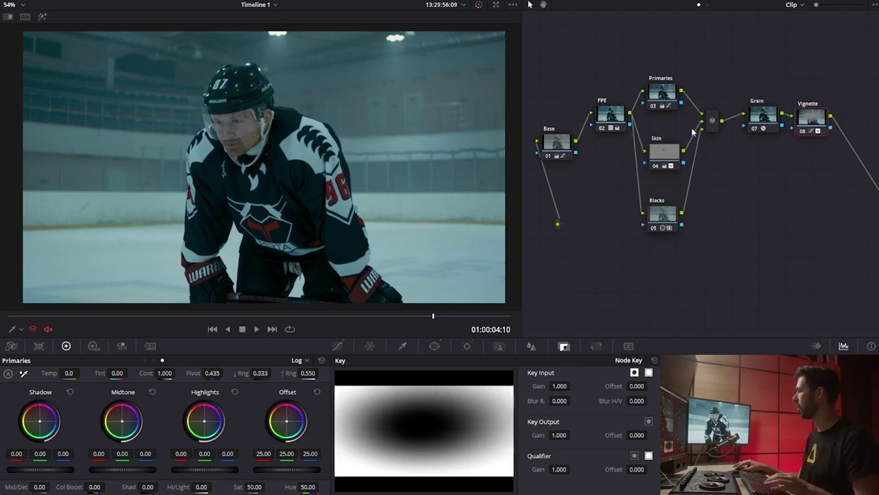
click(615, 120)
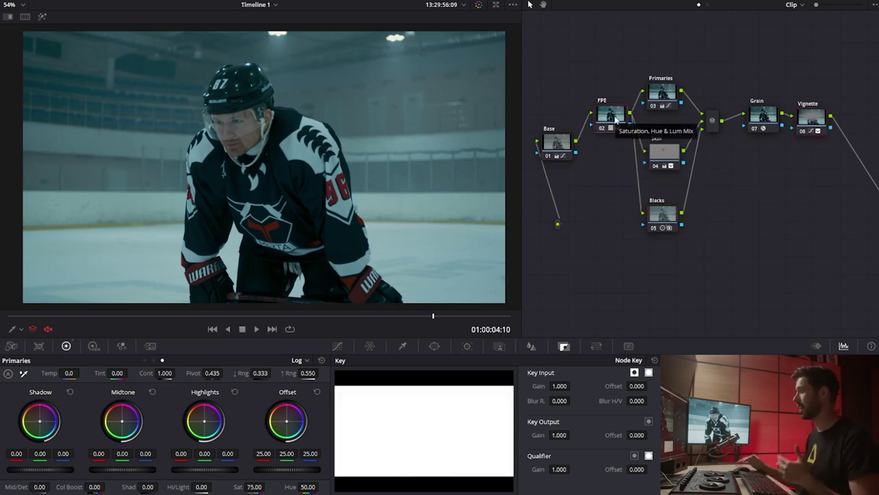
click(562, 151)
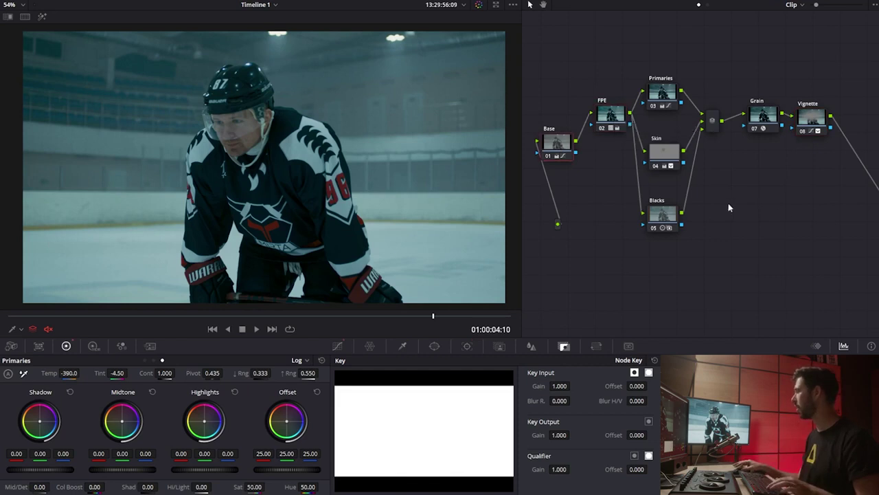